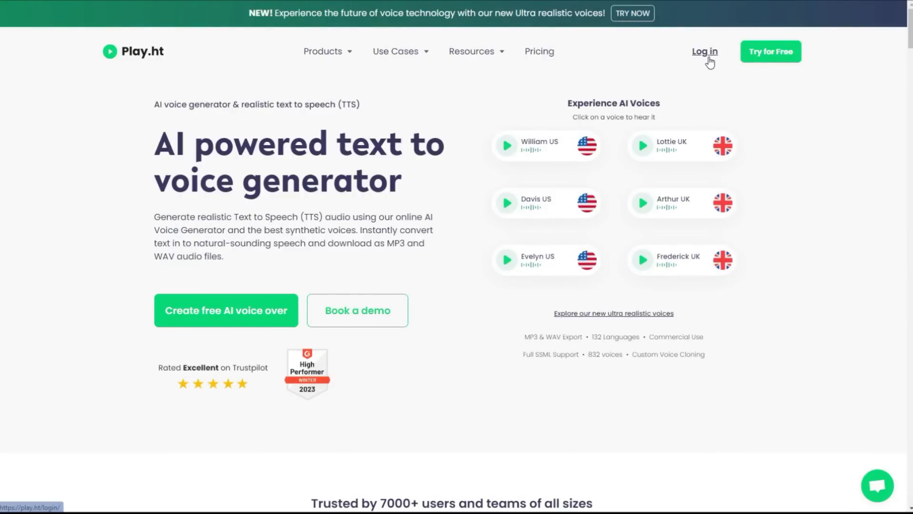
- Start a free Play.ht account, accept the user conduct policy, and complete the onboarding with Videos as the audio purpose
click(235, 320)
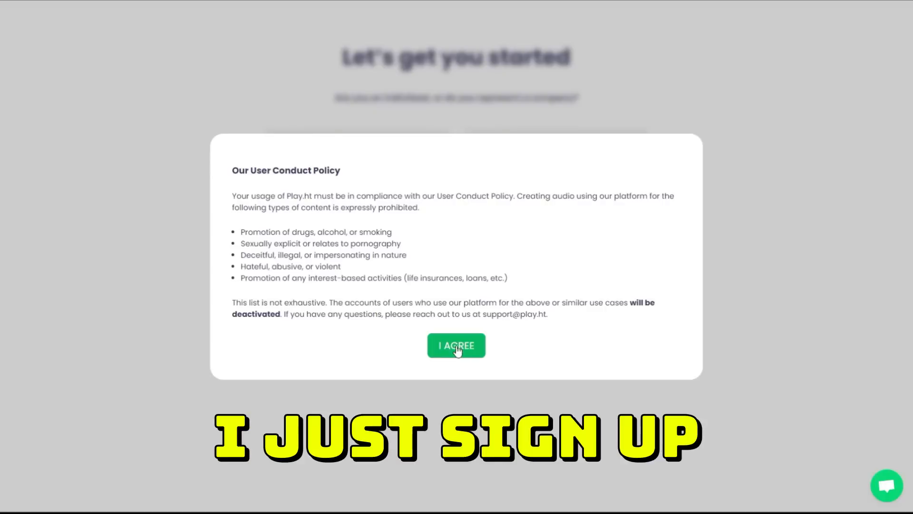
click(456, 346)
click(446, 224)
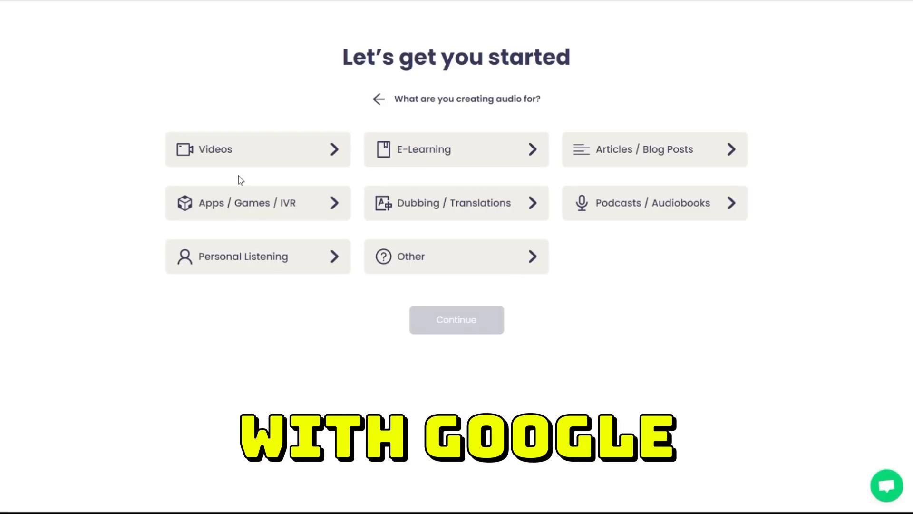
click(349, 149)
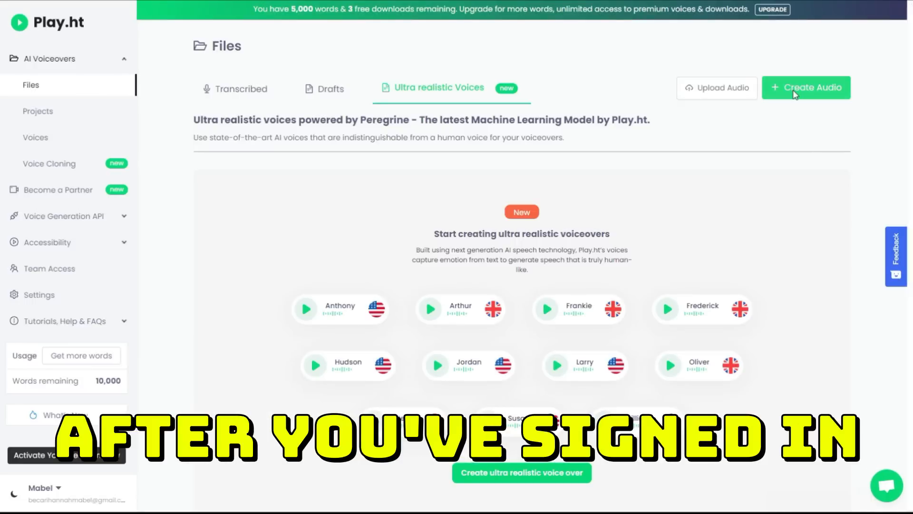
- Create a new audio project with Ultra Realistic Voices and enter the narration paragraph about tigers as its script
click(795, 91)
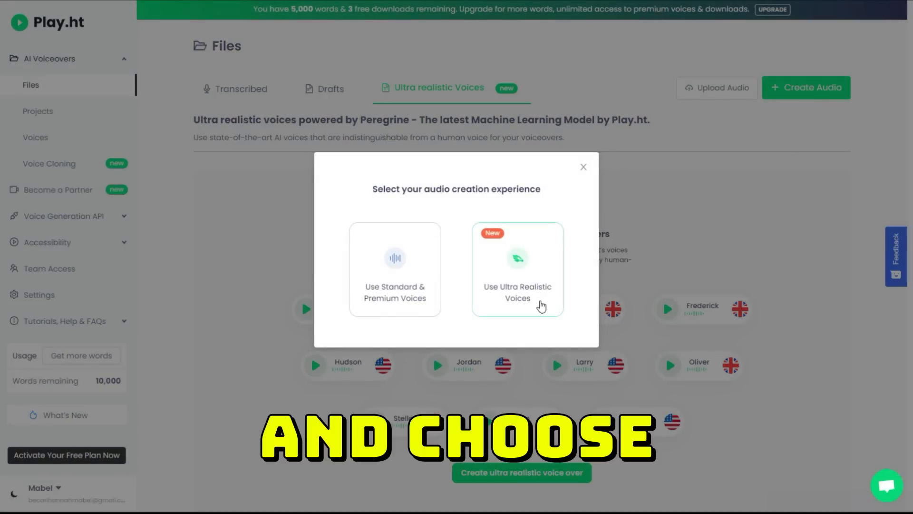
click(520, 272)
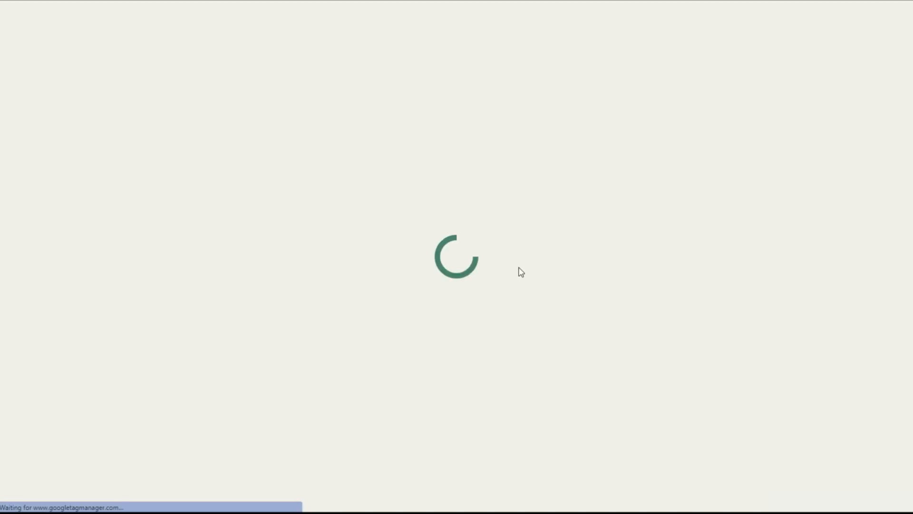
text(Tigers are magnificent big cats that are known for their beauty, power, and strength. These animals are the largest members of the cat family, and are native to Asia, where they can be found in a range of habitats, from tropical forests to snow-covered mountains.)
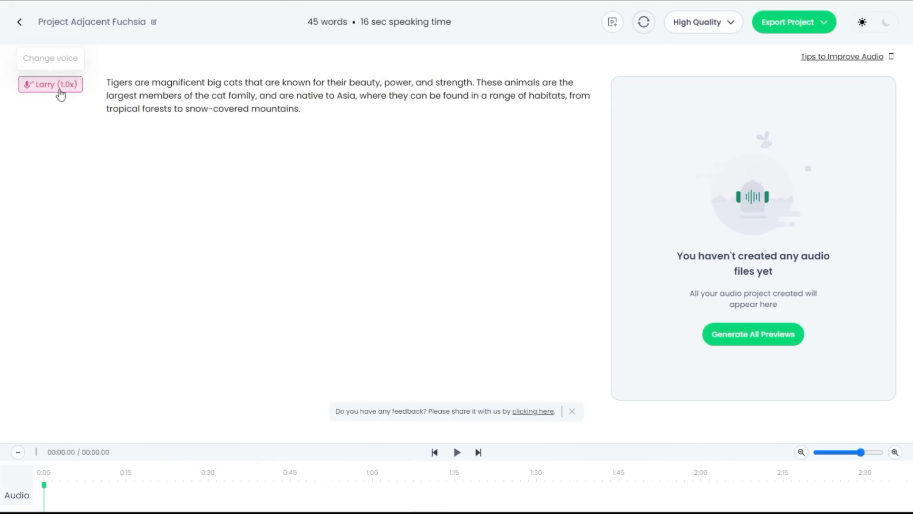
- Open the voice selection for the paragraph and listen to samples of Abigail, Aurora and Cooper
click(58, 86)
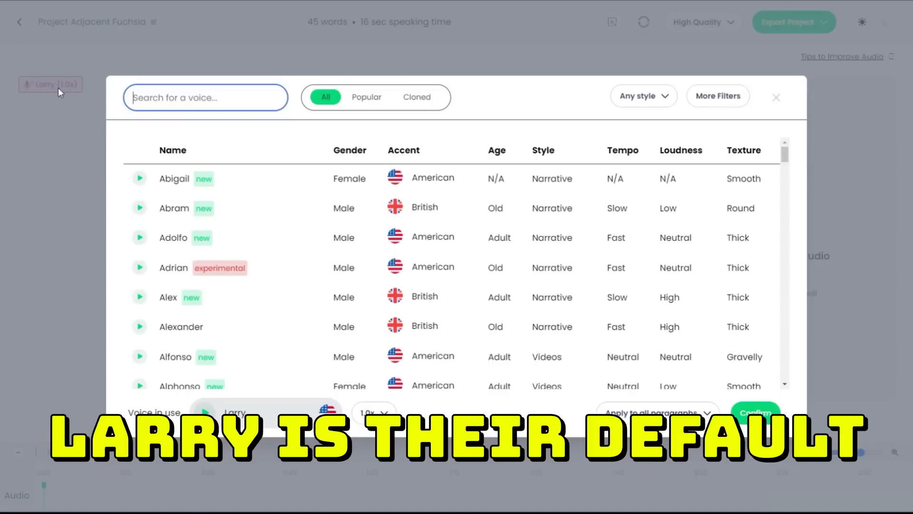
click(140, 179)
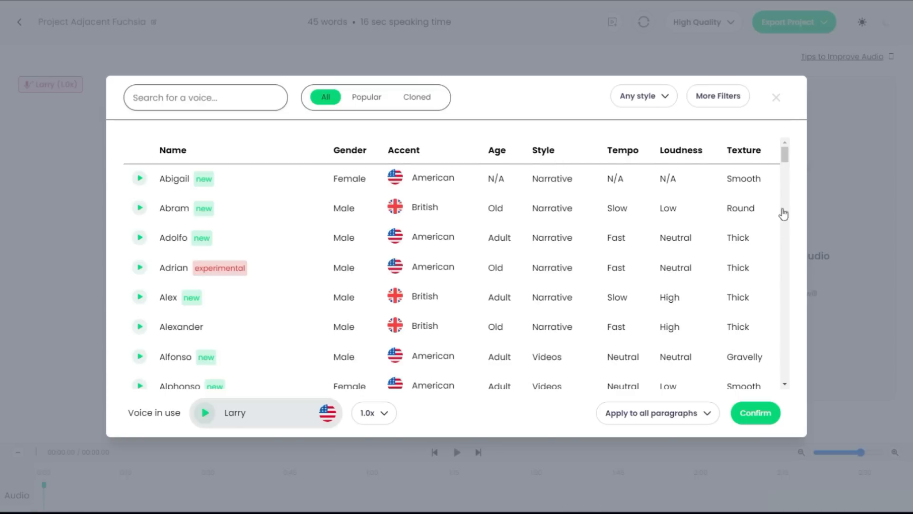
scroll(779, 227, down, 5)
click(142, 300)
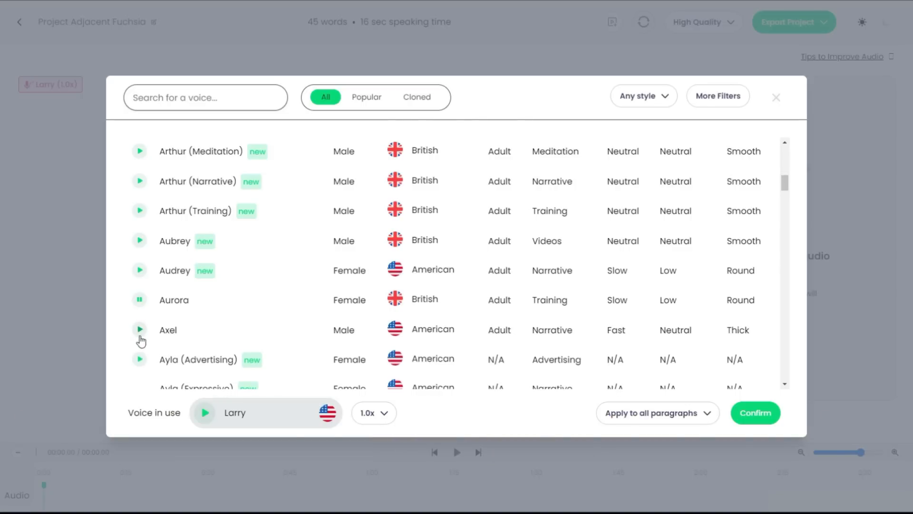
scroll(772, 244, down, 10)
click(140, 291)
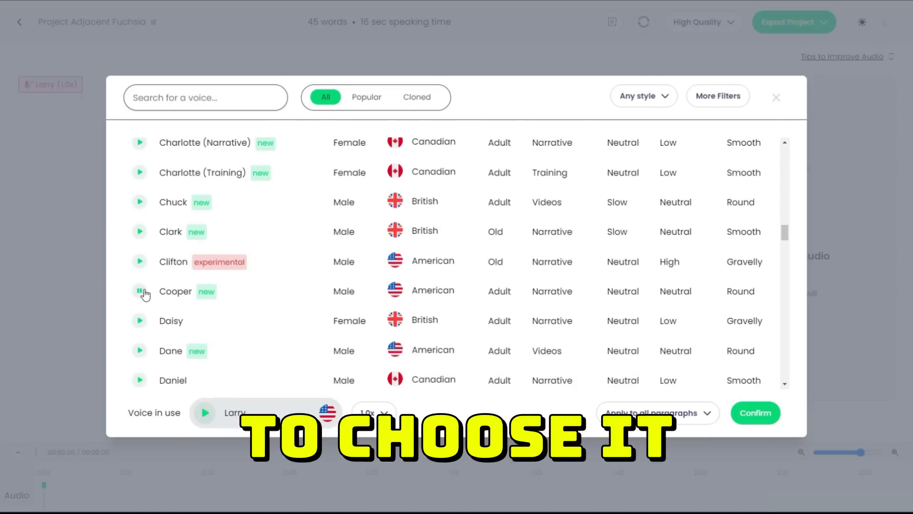
- Set Cooper as the voice for all paragraphs at 1.0x speed and confirm the change
click(184, 292)
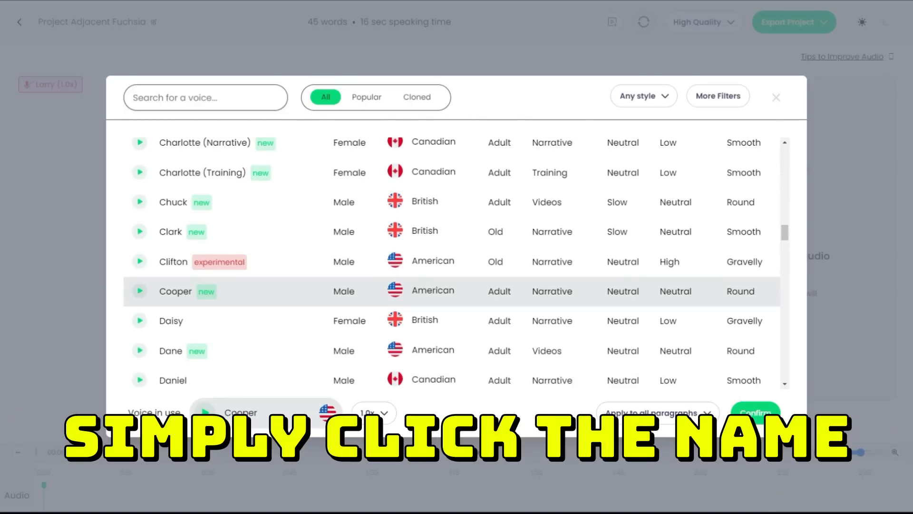
click(662, 422)
click(672, 339)
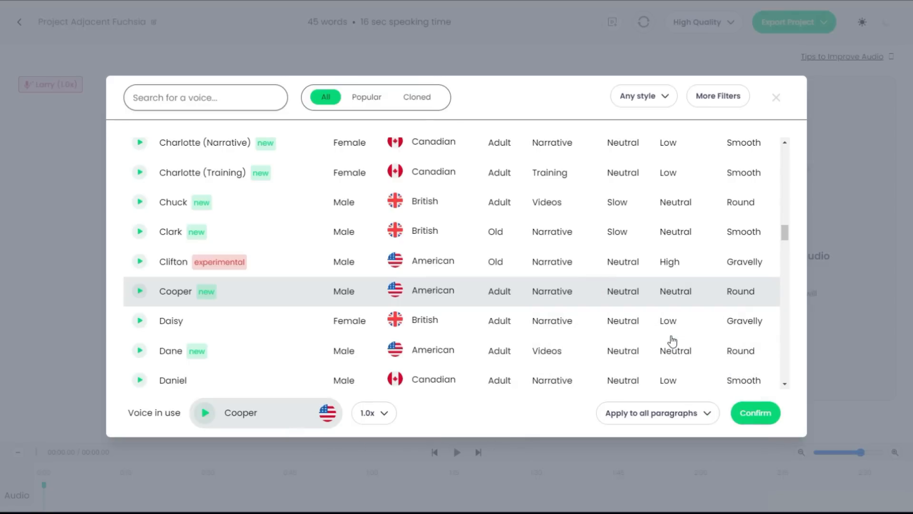
click(386, 415)
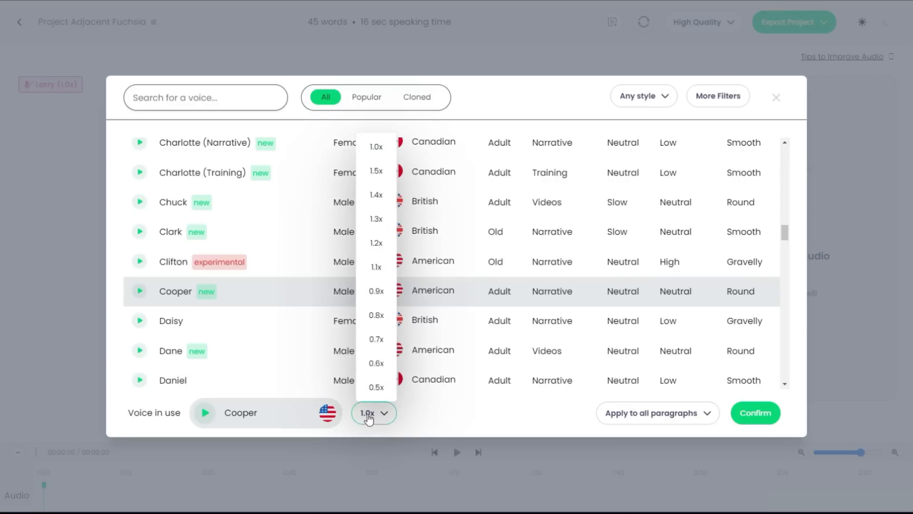
click(367, 414)
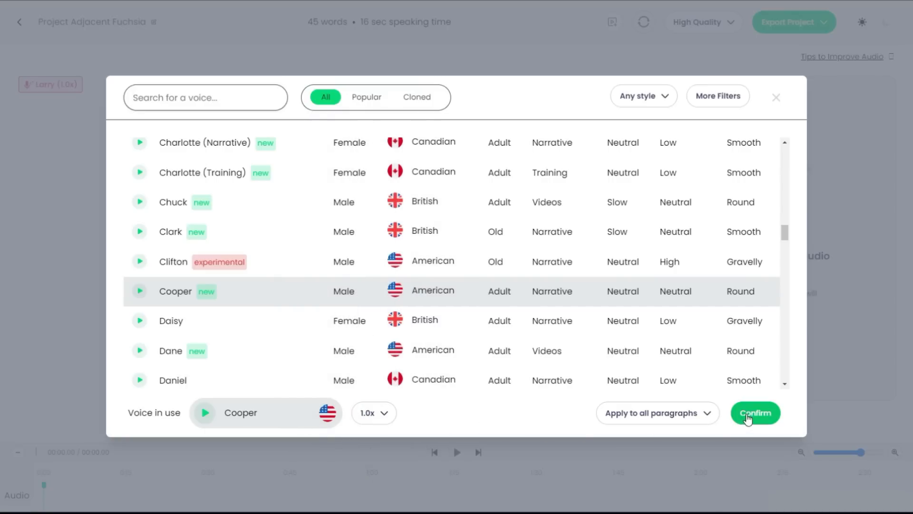
click(751, 413)
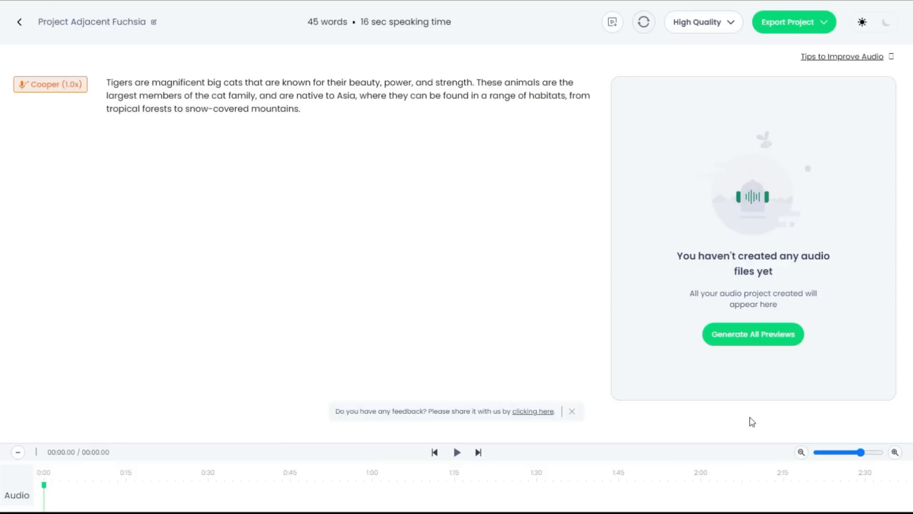
- Generate the audio preview of the tiger script, play it back, and download the sample
click(735, 342)
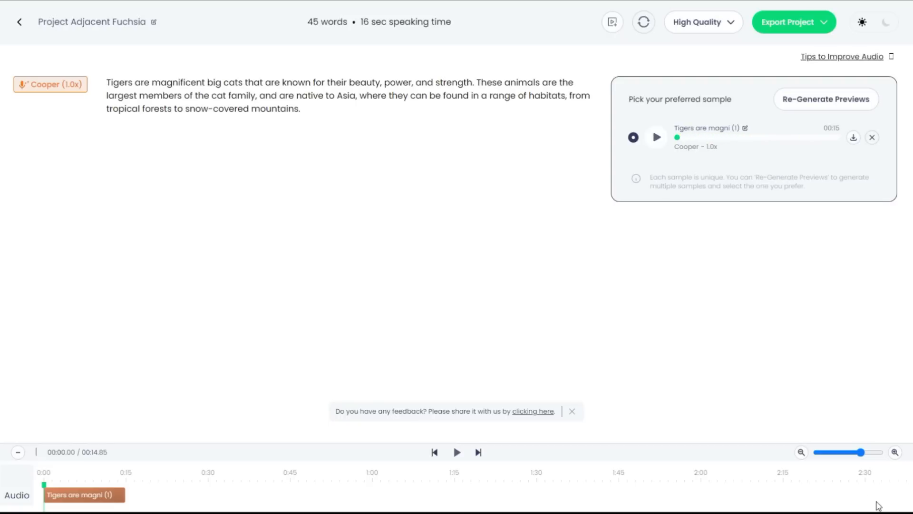
click(656, 138)
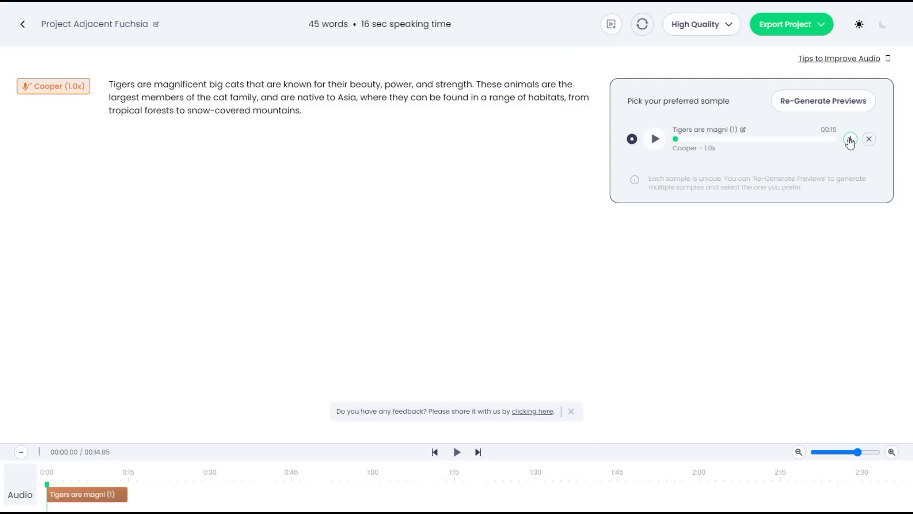
click(849, 139)
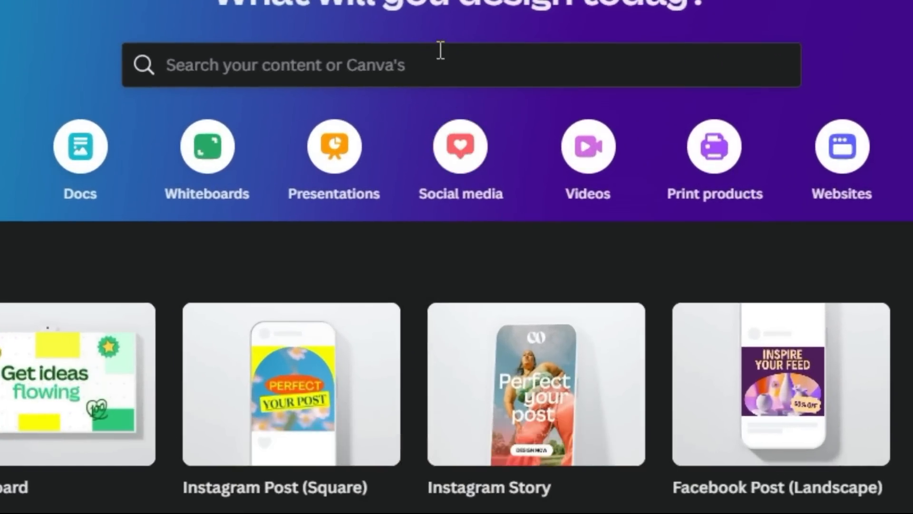
- Switch to Canva, search for "youtube shorts", and create a blank YouTube Shorts design
click(474, 91)
text(youtube shorts)
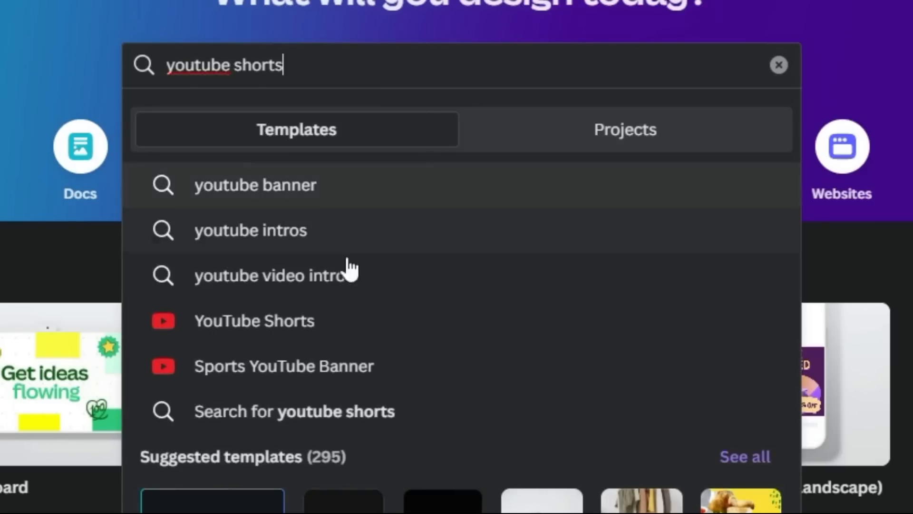
click(346, 265)
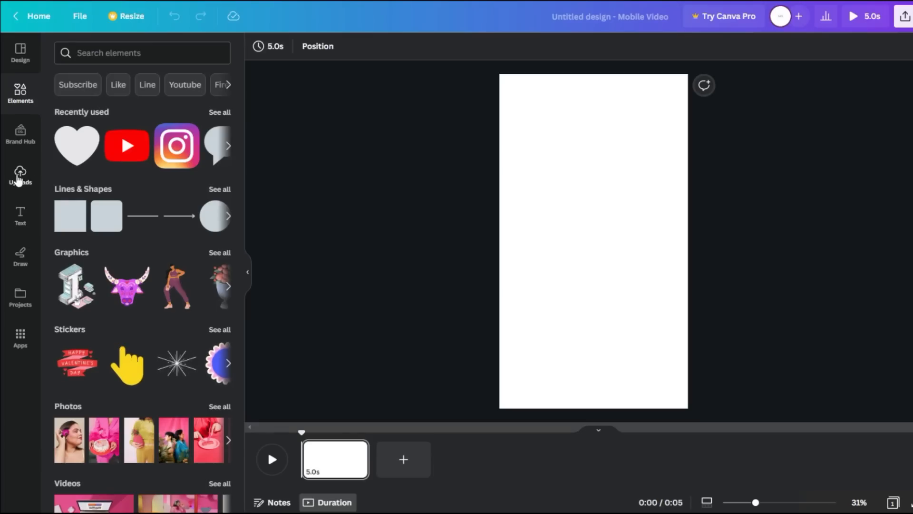
- Add the uploaded Tigers.wav to the timeline and extend the page and audio clip to 14.5 s
click(20, 179)
drag(119, 222, 333, 445)
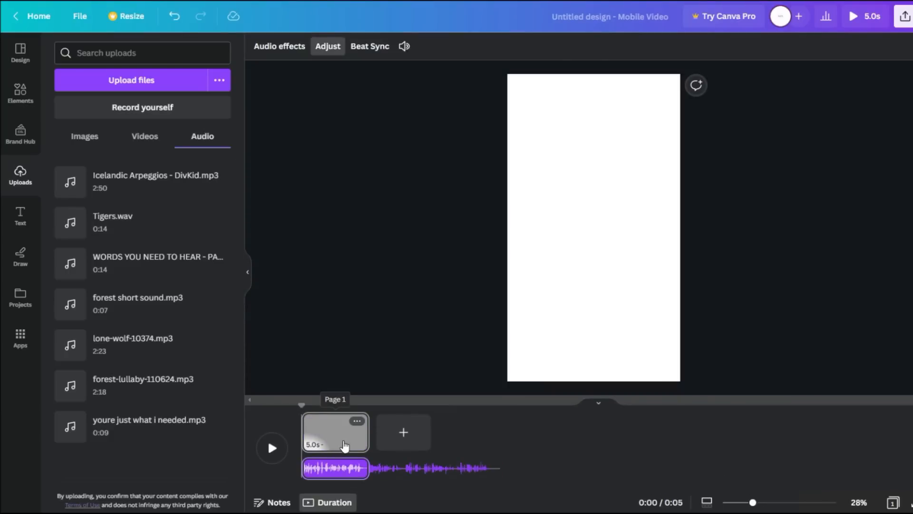
drag(369, 435, 466, 436)
drag(351, 468, 471, 469)
drag(467, 435, 683, 432)
click(463, 468)
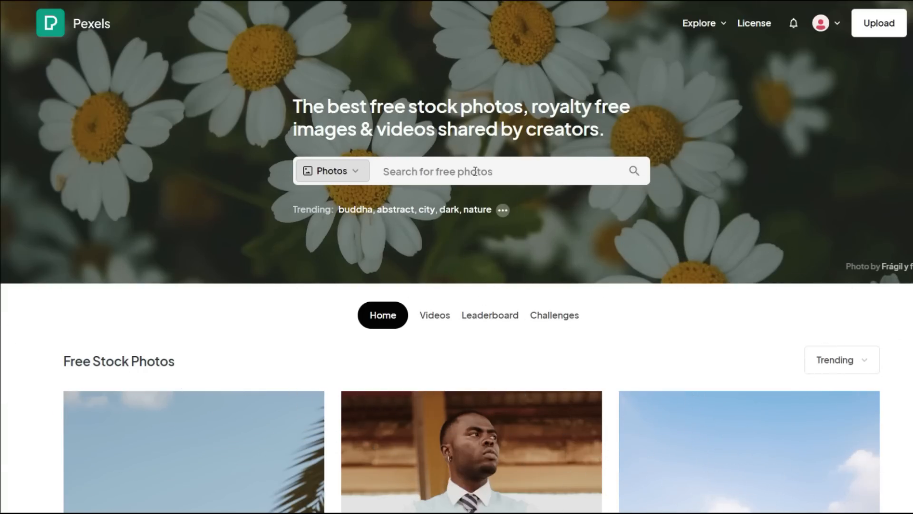
- Switch to Pexels, search for "tiger" photos, and filter them by Vertical orientation
click(474, 170)
text(tiger)
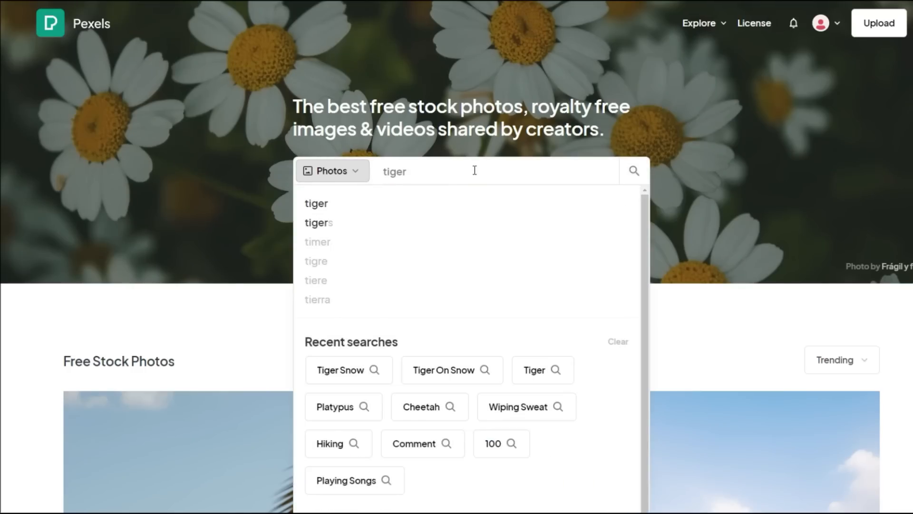
key(Return)
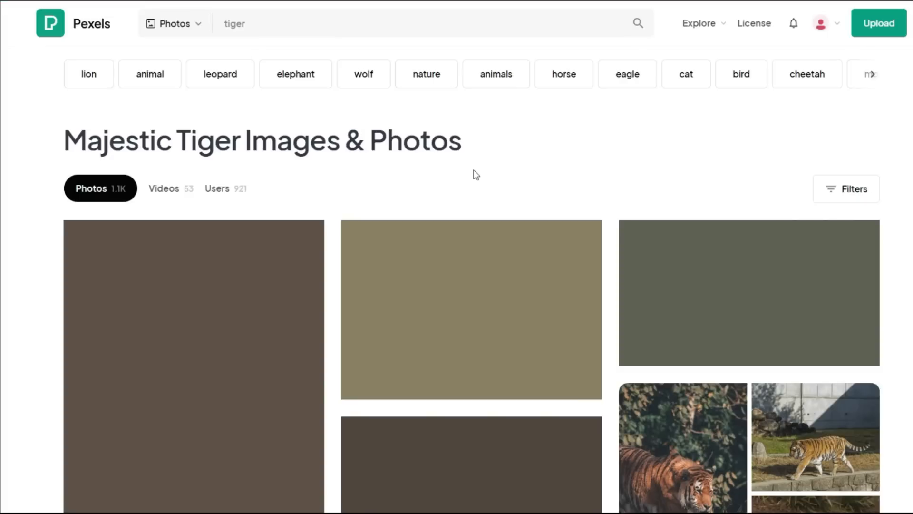
click(853, 196)
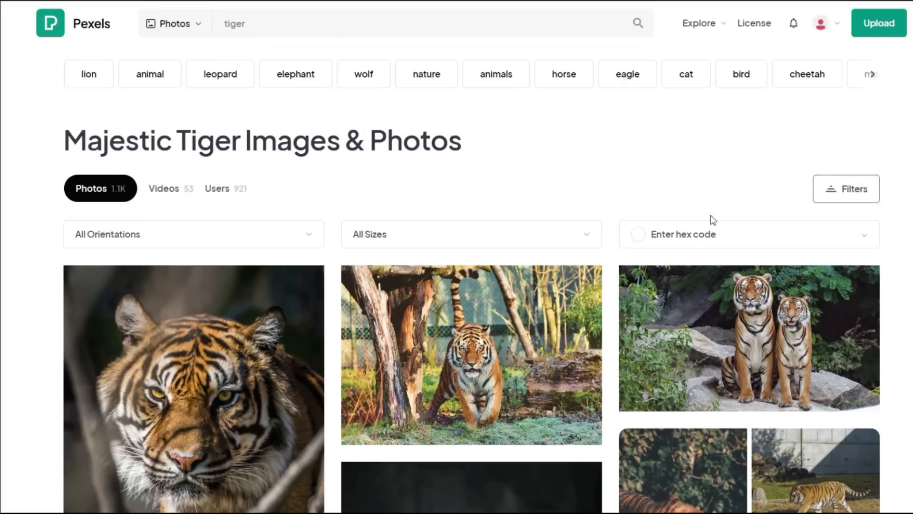
click(267, 248)
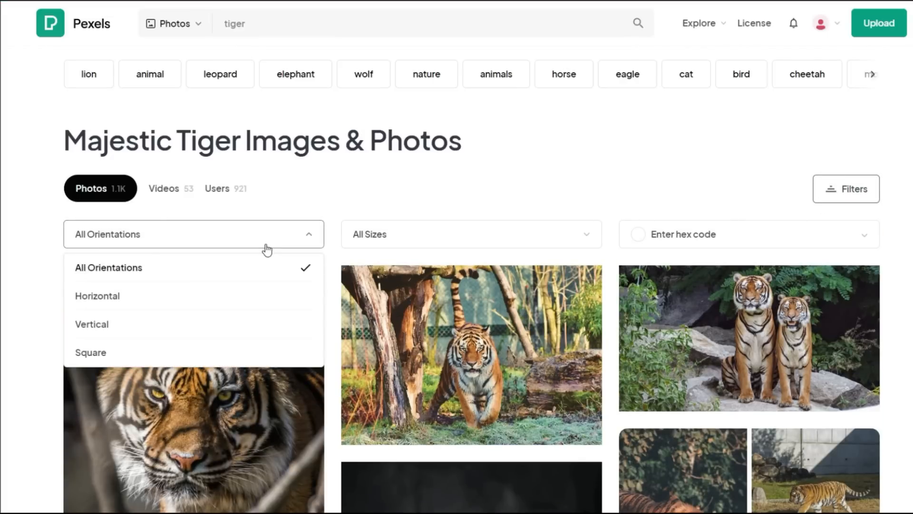
click(238, 331)
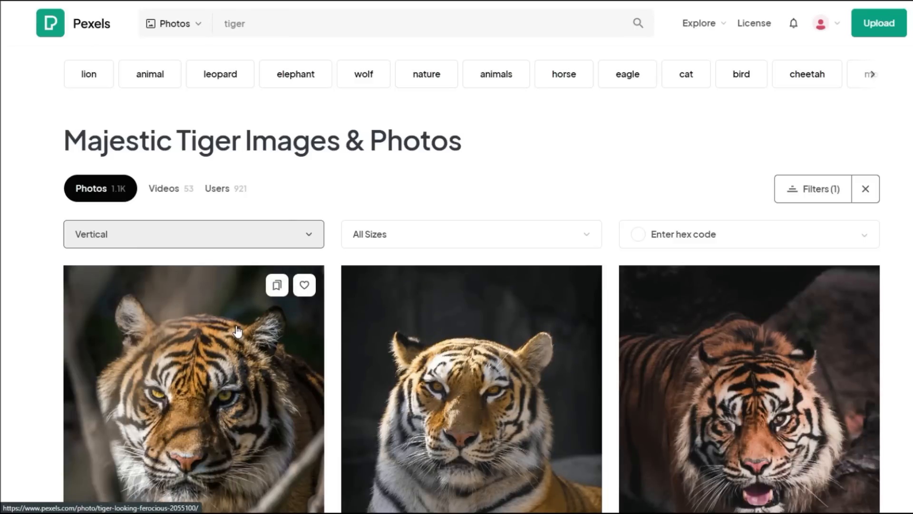
- Look through the vertical tiger photos and upload suitable ones to the Canva design's uploads
scroll(771, 191, down, 3)
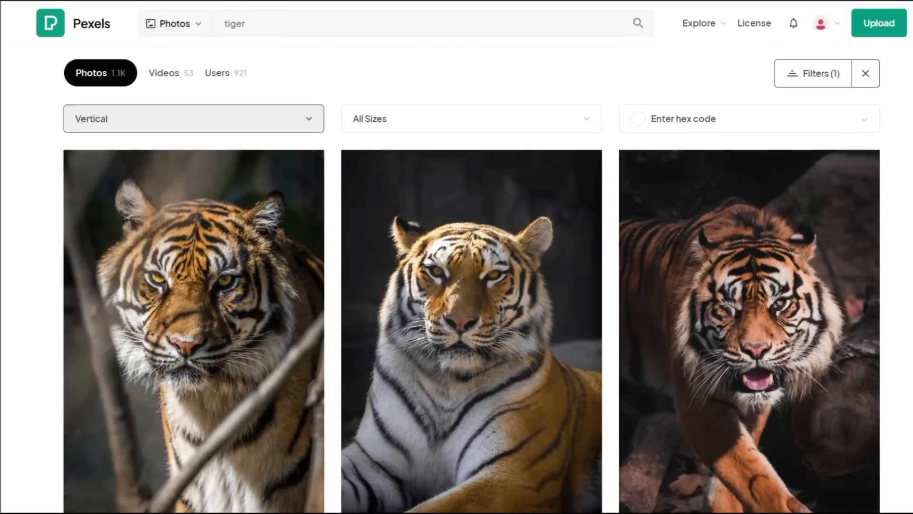
scroll(471, 280, down, 10)
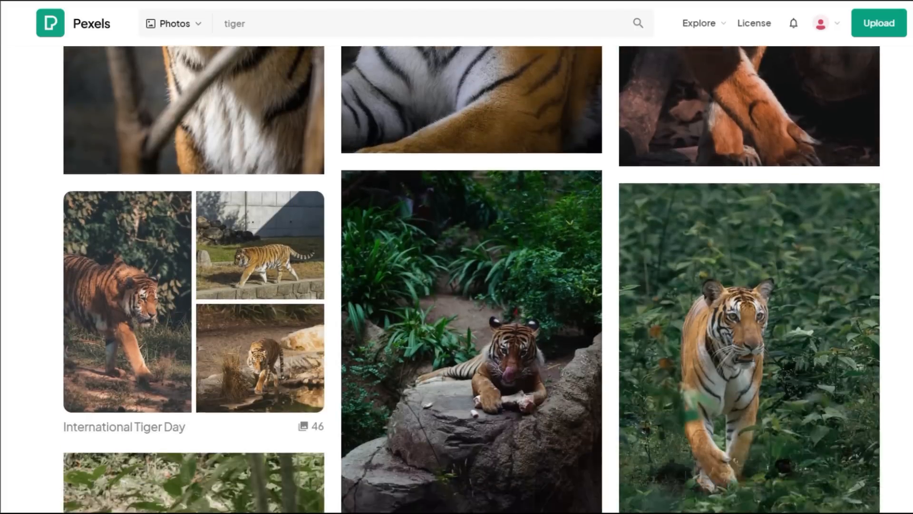
scroll(471, 280, down, 10)
scroll(471, 280, up, 20)
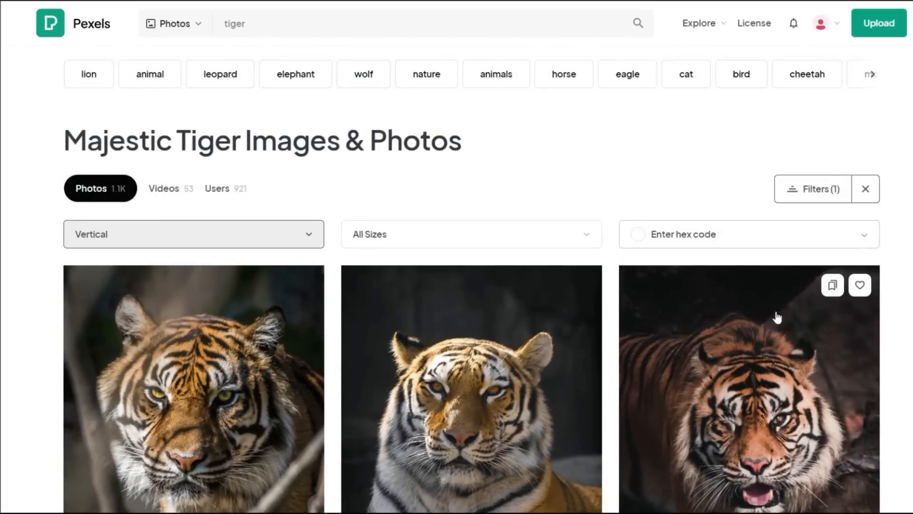
scroll(911, 505, down, 4)
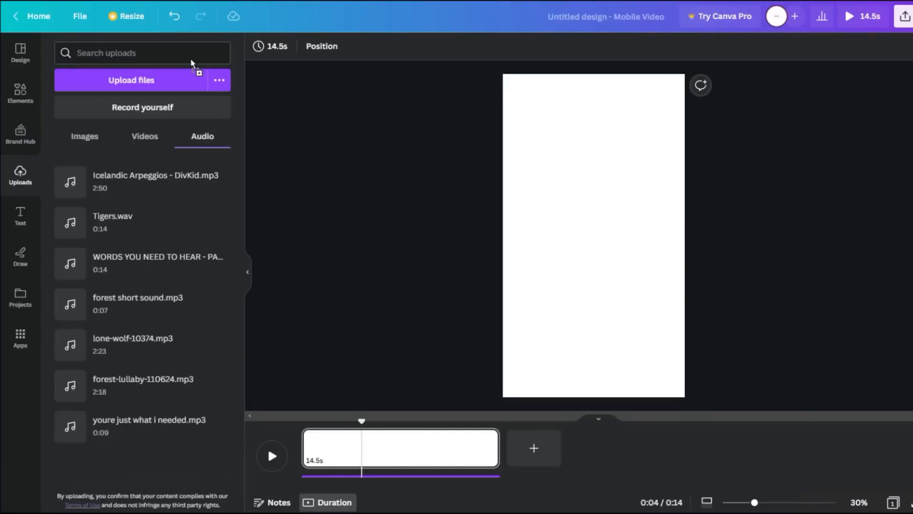
drag(570, 217, 570, 217)
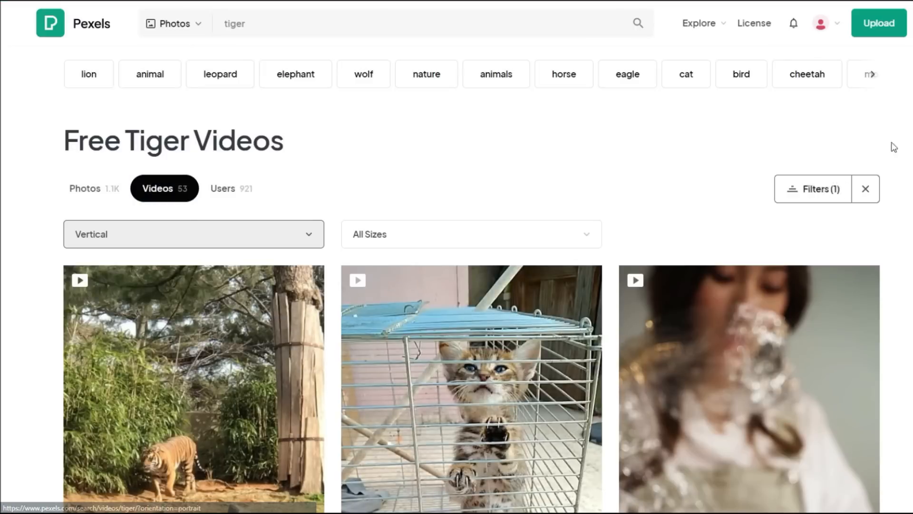
- Browse the vertical tiger videos on Pexels for a suitable clip
scroll(471, 280, down, 8)
scroll(228, 328, up, 2)
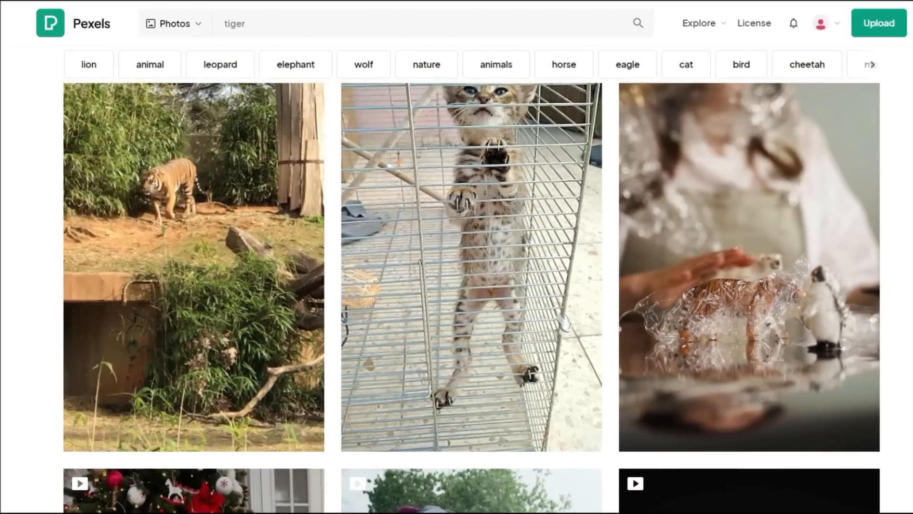
click(204, 332)
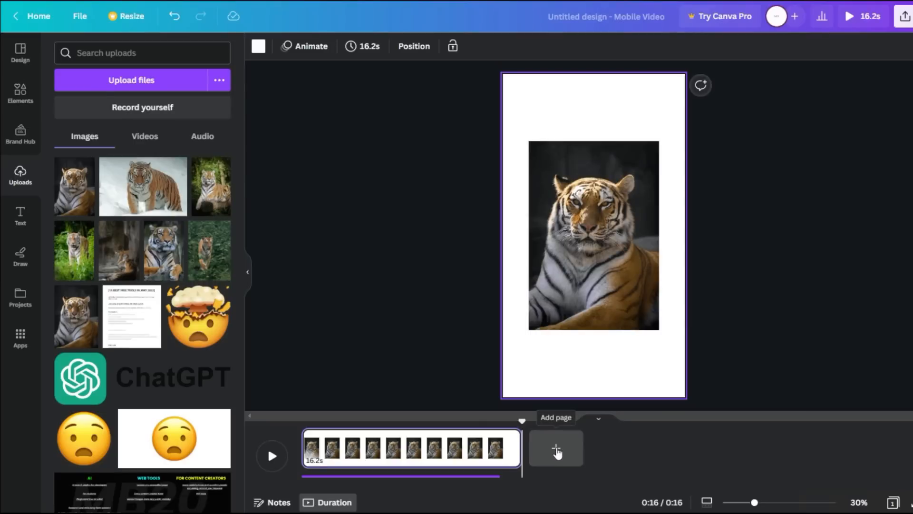
- Add two blank pages and place the 12.9 s vertical tiger video on one positioned first in the timeline
click(557, 449)
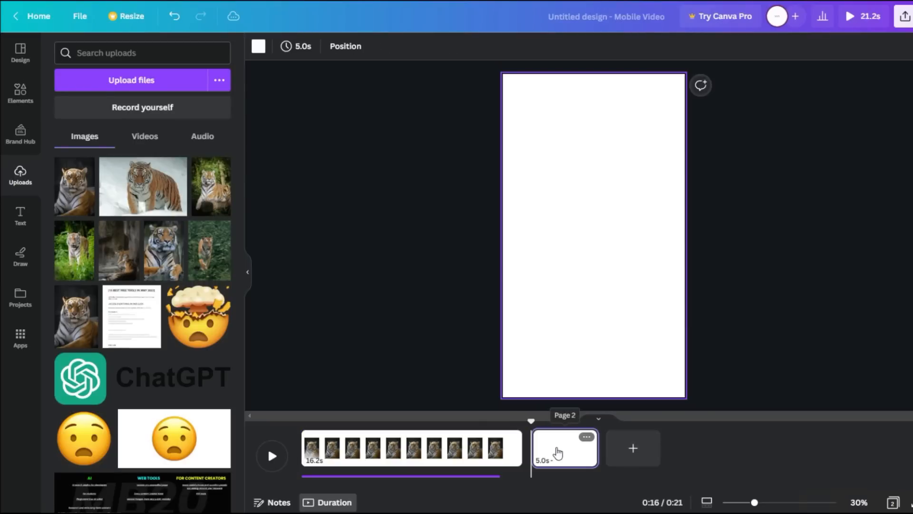
click(632, 448)
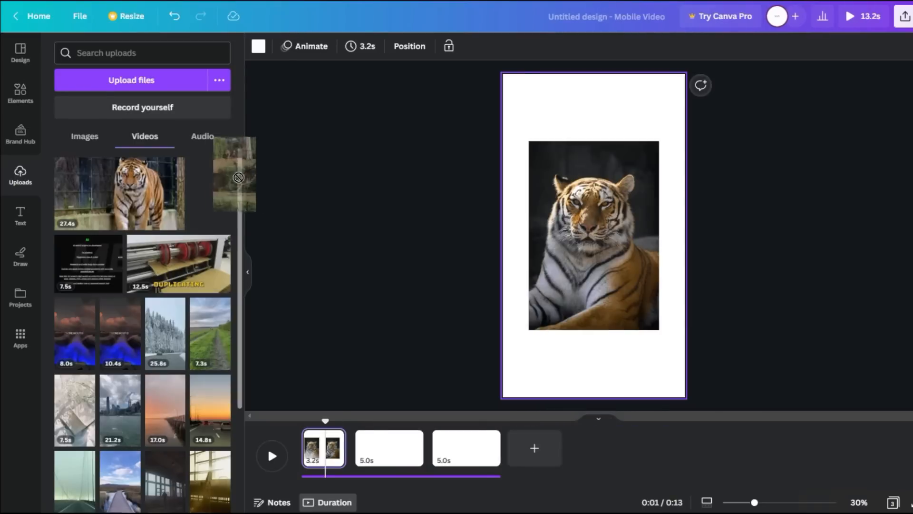
drag(238, 178, 378, 452)
drag(323, 449, 368, 457)
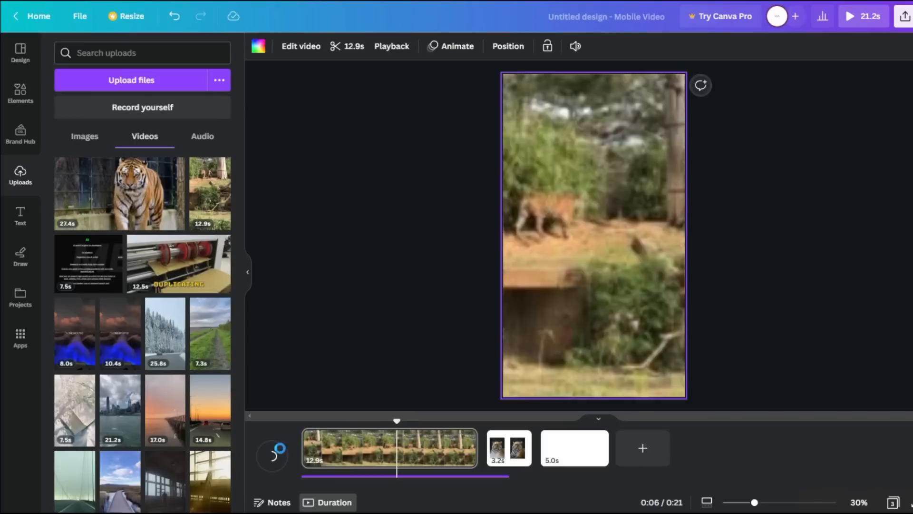
- Preview the tiger video on the first page and lower the clip's volume
click(272, 456)
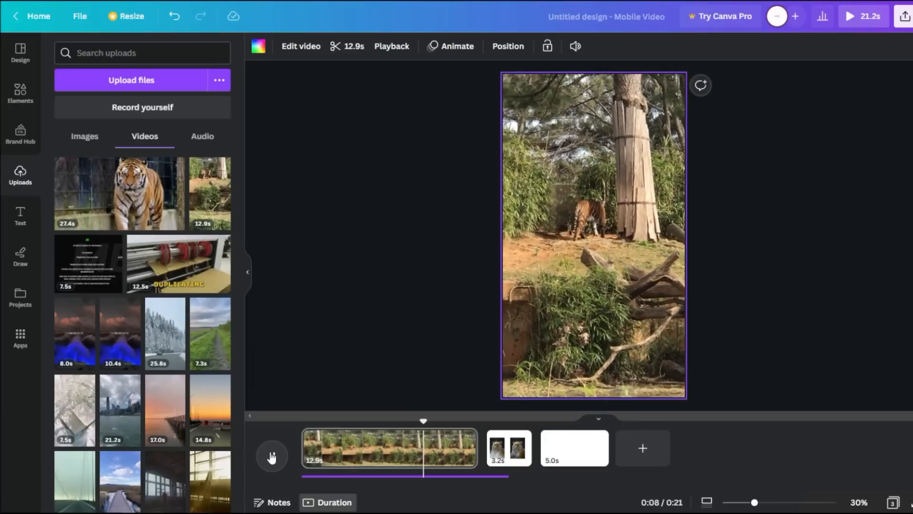
click(272, 457)
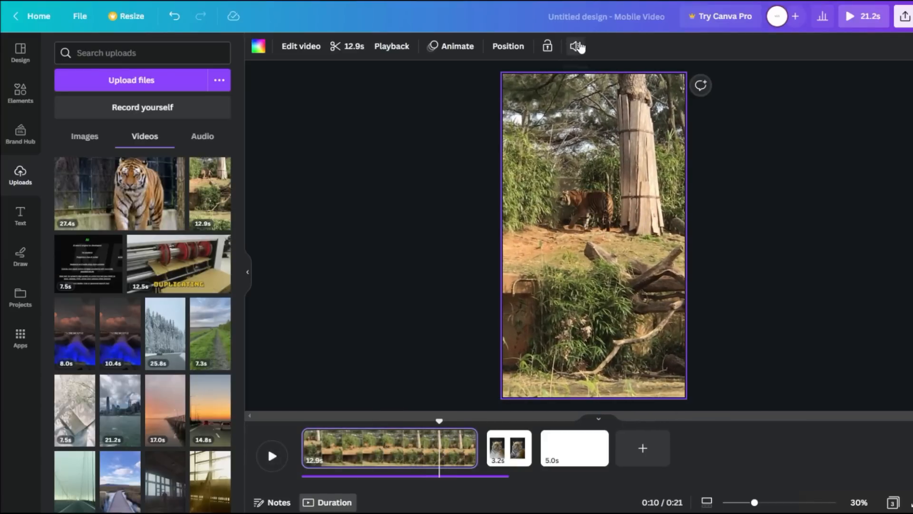
click(577, 47)
drag(535, 105, 307, 111)
key(Escape)
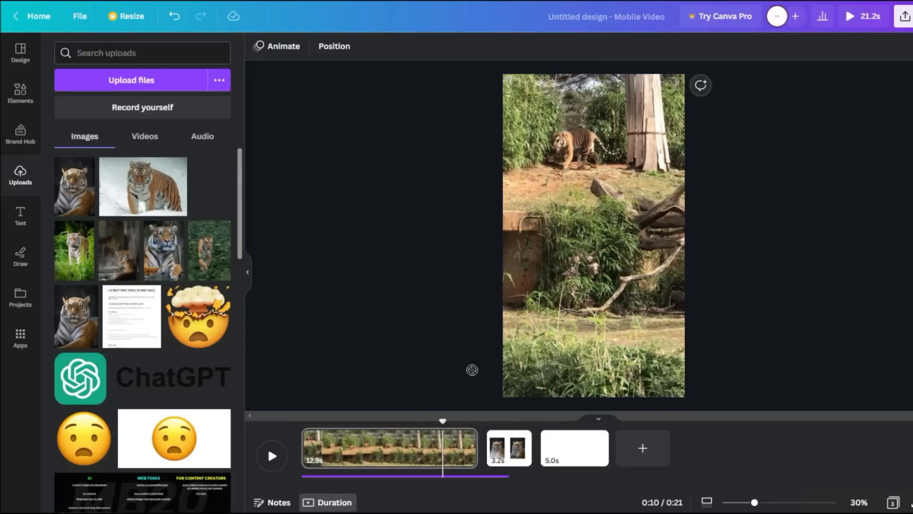
- Fill the empty last page with a tiger photo and set the second page's tiger photo as its background
drag(472, 370, 547, 449)
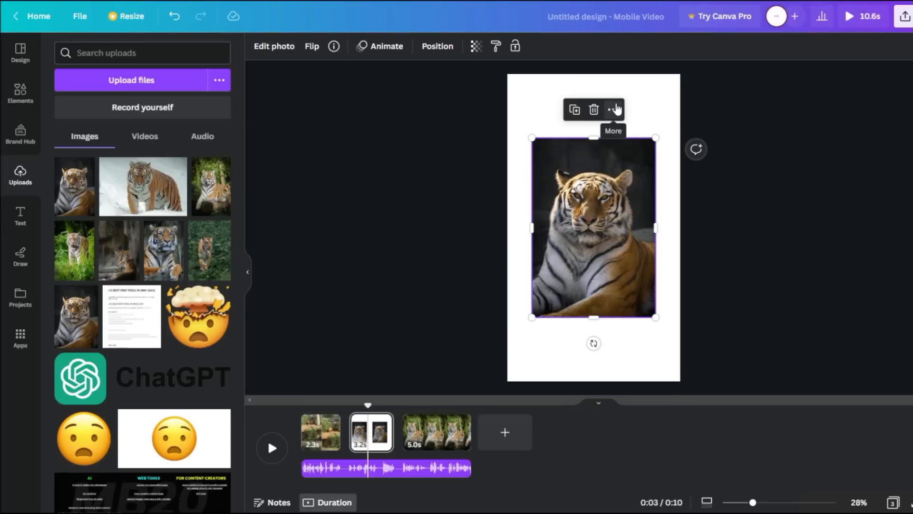
click(613, 110)
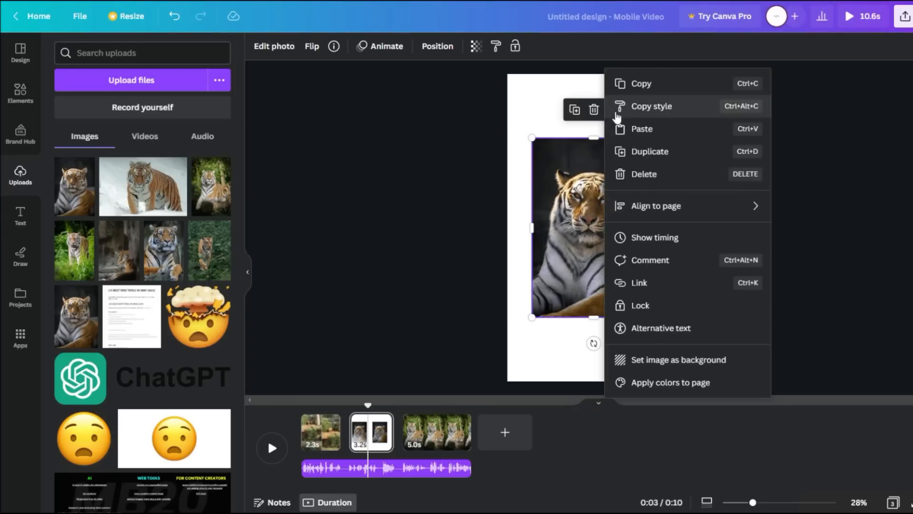
click(690, 362)
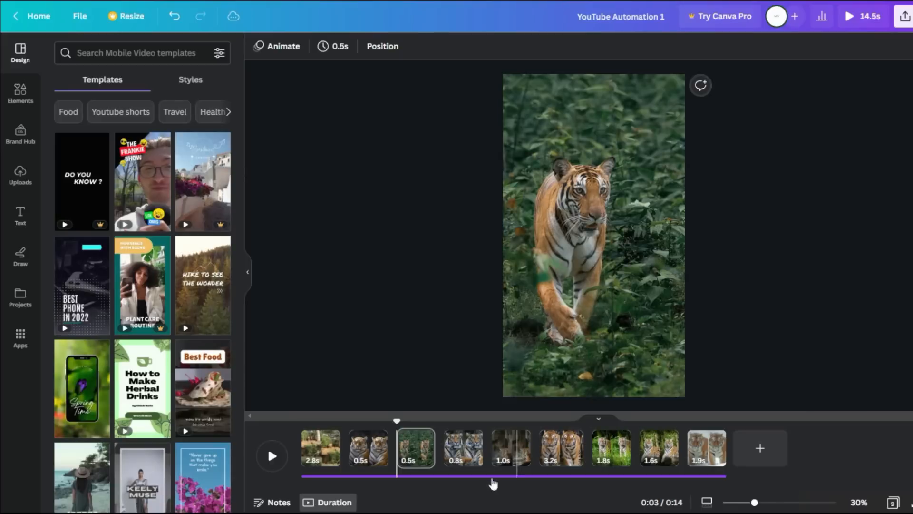
- Move the page of the tiger walking through green foliage to the start of the timeline and undo the move
drag(398, 433, 328, 457)
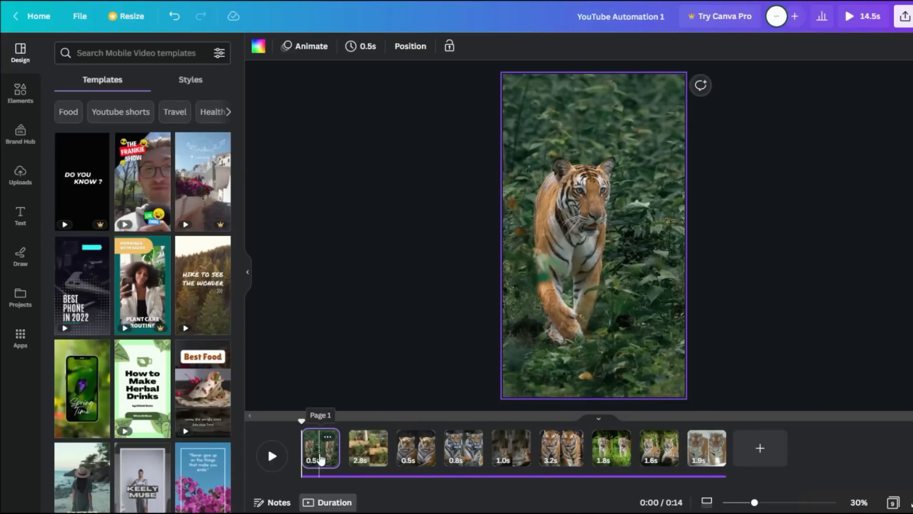
click(173, 18)
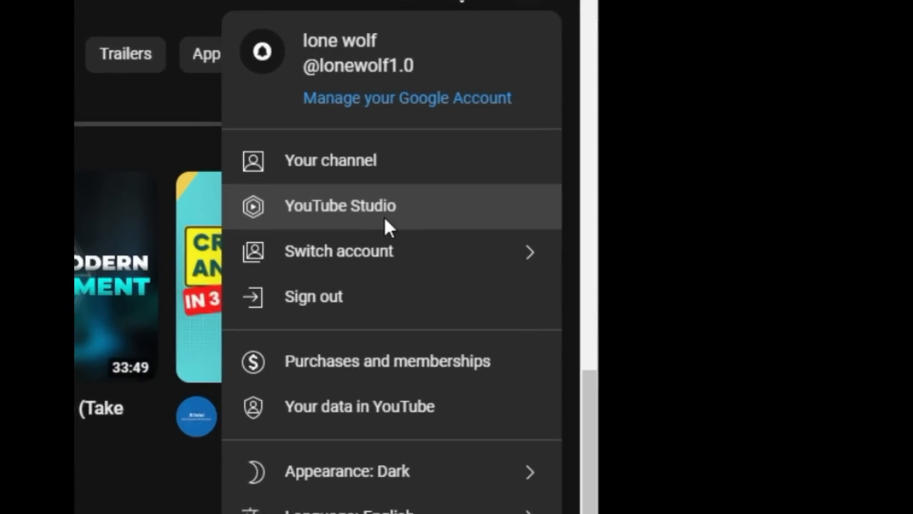
- Switch to YouTube Studio, open the Audio library, and filter the music by the Ambient genre
click(383, 215)
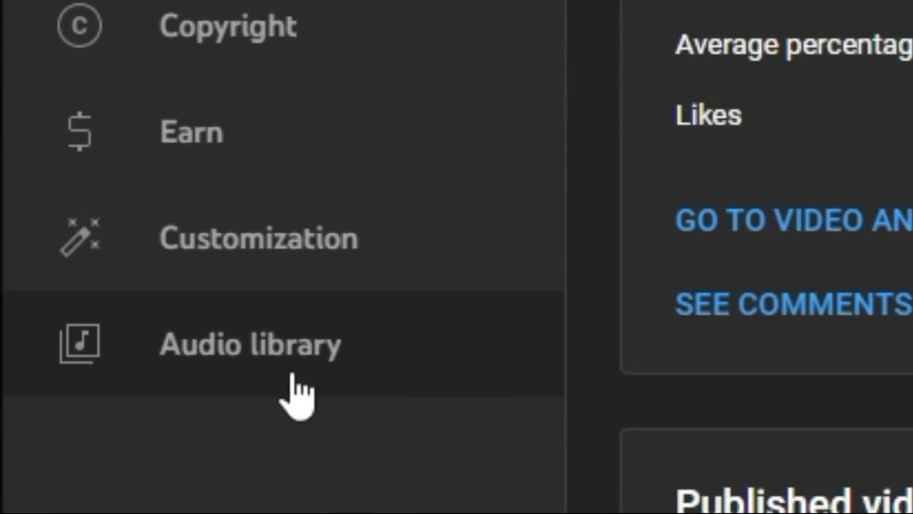
click(291, 376)
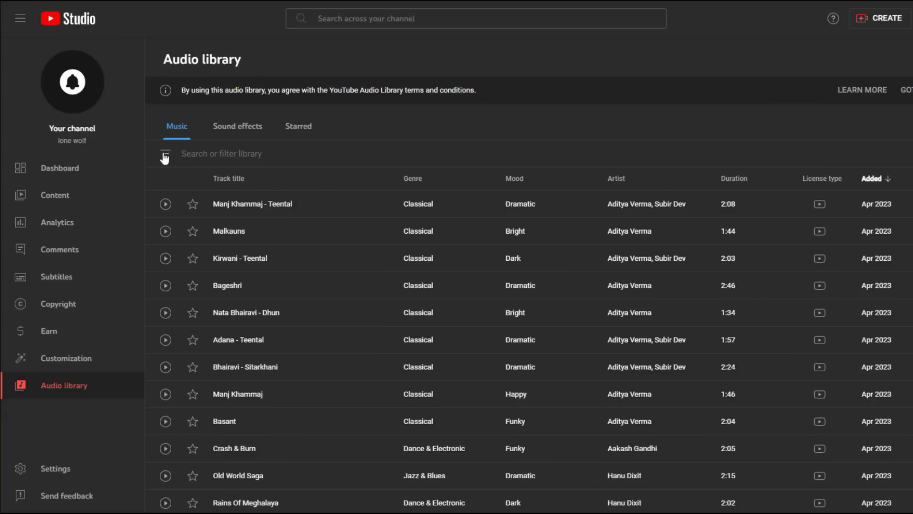
click(165, 153)
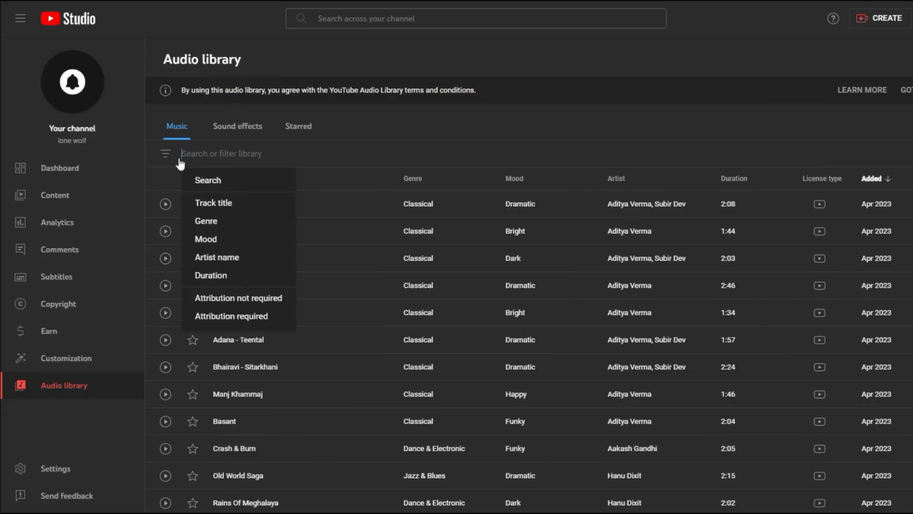
click(216, 220)
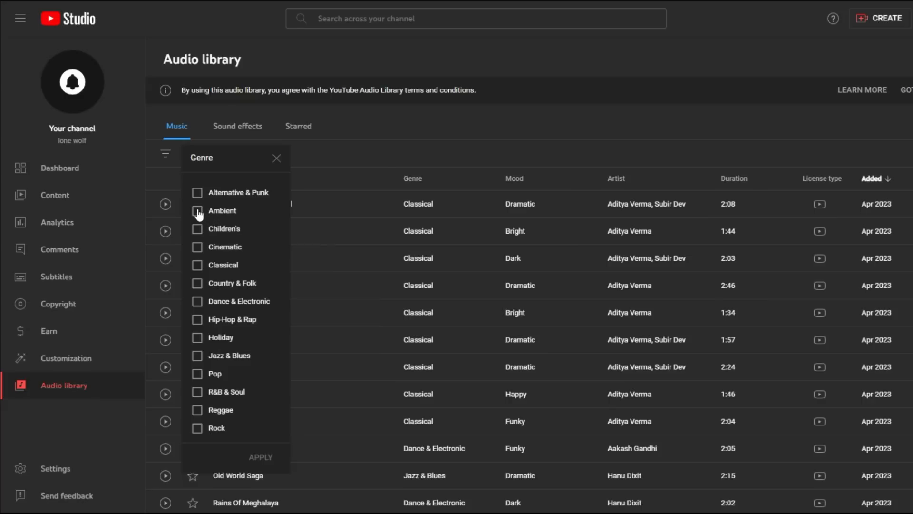
click(198, 212)
click(260, 457)
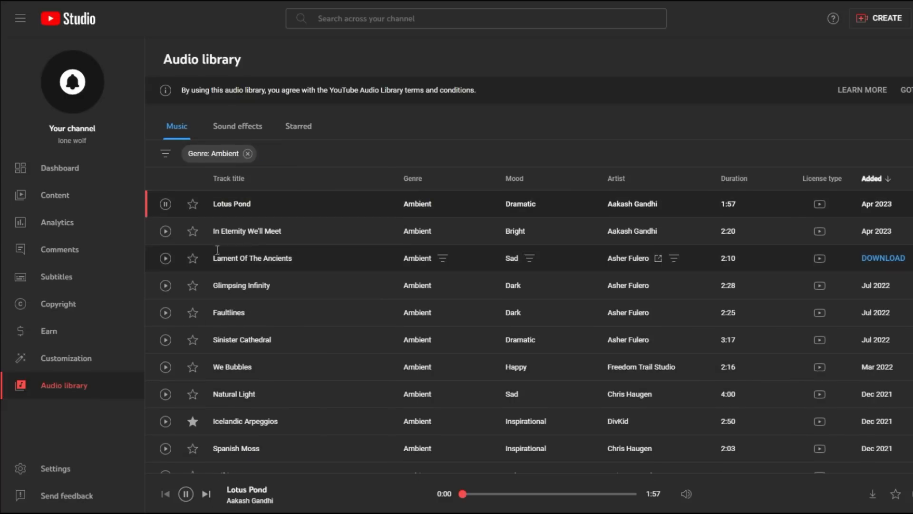
- Preview the Icelandic Arpeggios track, switch back to Canva, and add its uploaded MP3 to the timeline beneath the voiceover
click(165, 421)
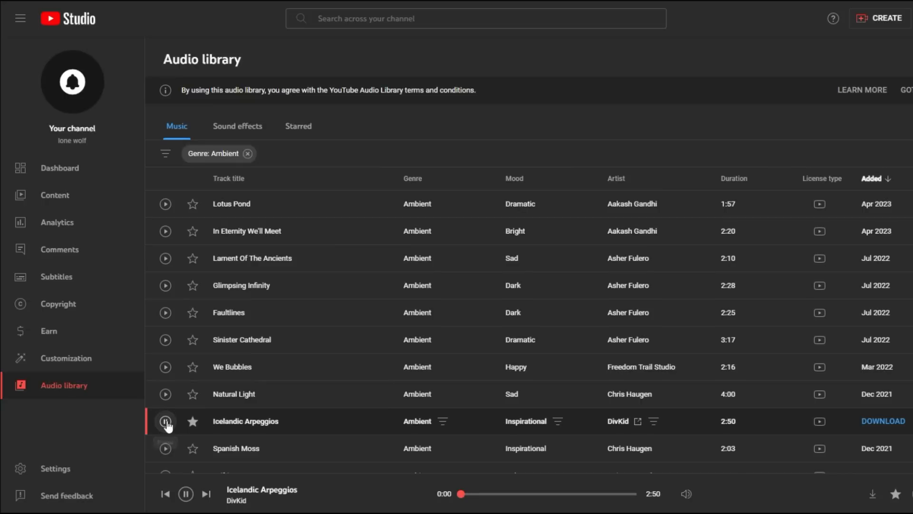
click(165, 421)
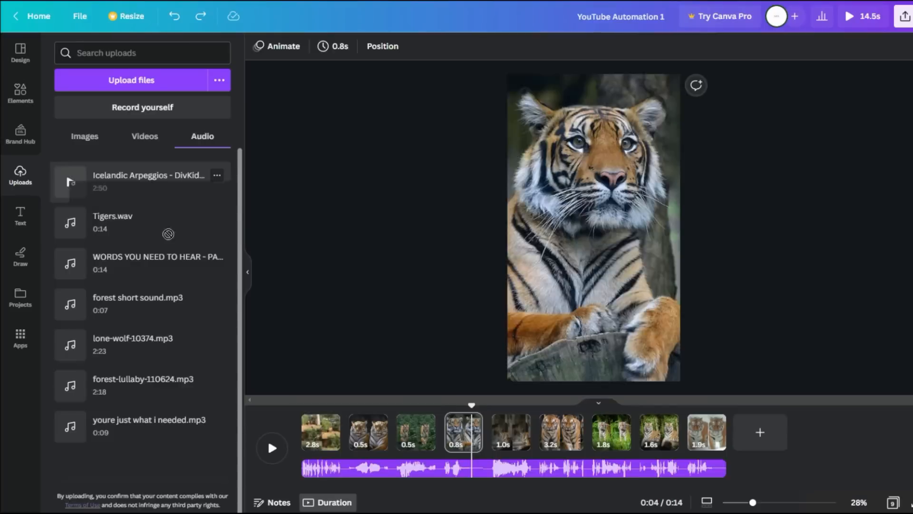
drag(105, 176, 366, 472)
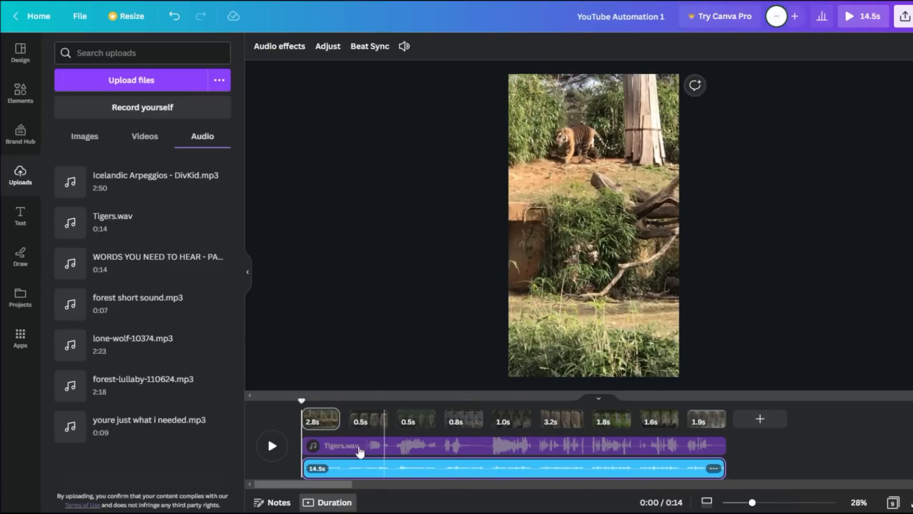
- Play the finished video from the start and open the design's download options
click(271, 447)
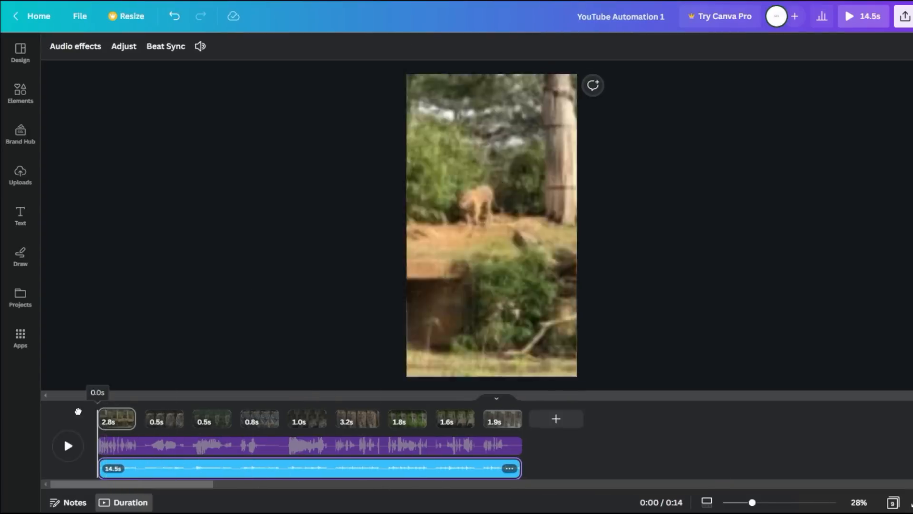
click(69, 446)
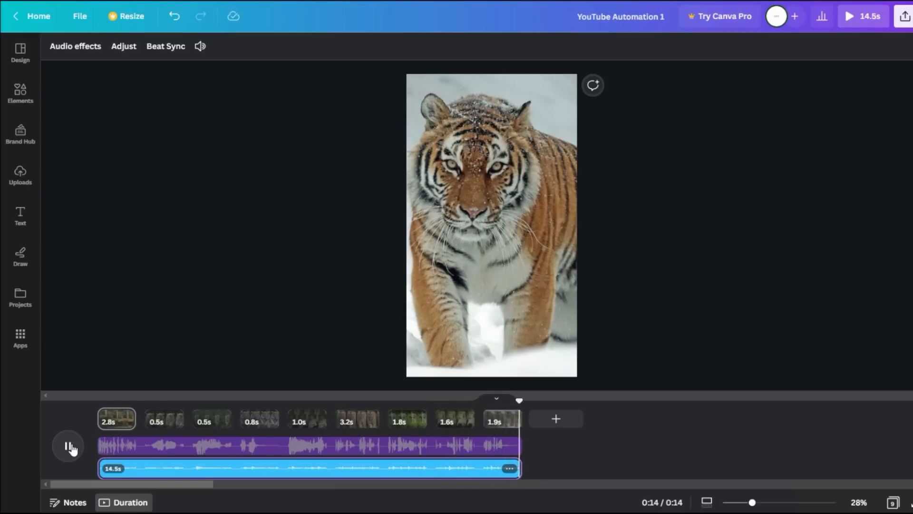
click(904, 16)
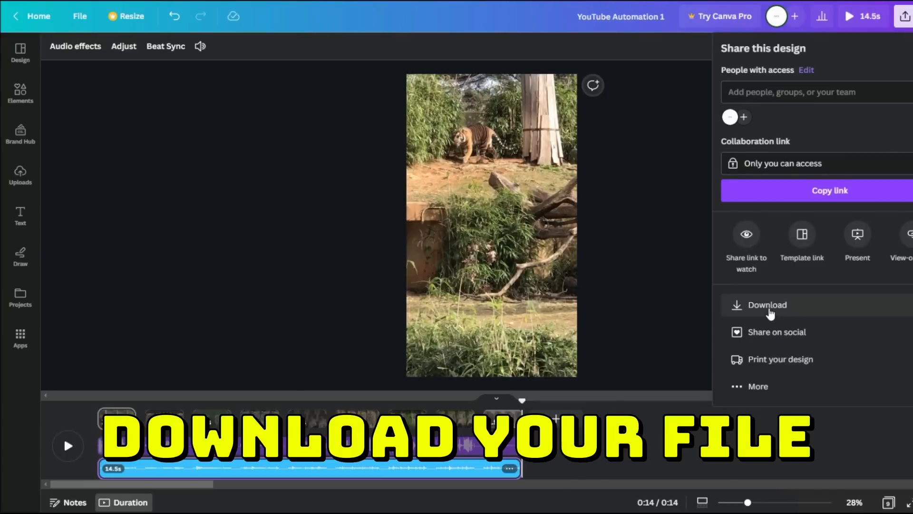
click(768, 306)
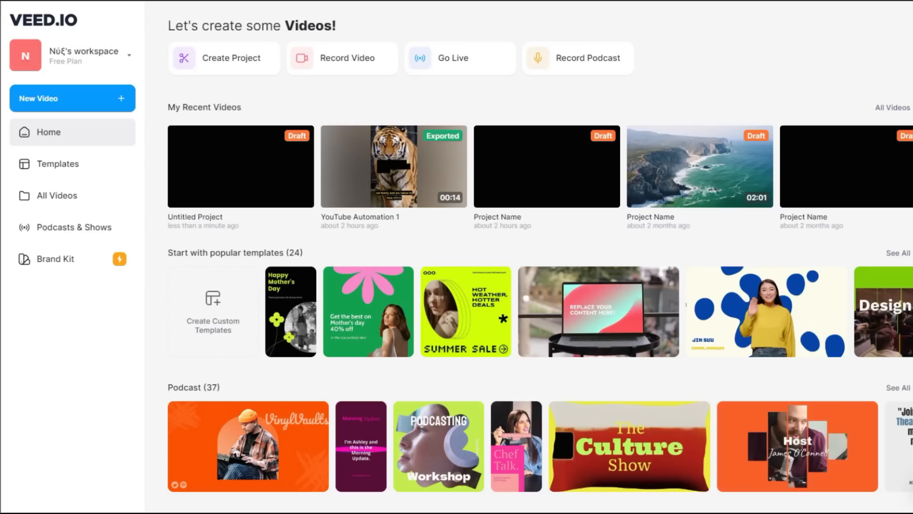
- Switch to VEED.IO, create a project with the YouTube Automation 1 video, and generate automatic English subtitles
click(67, 102)
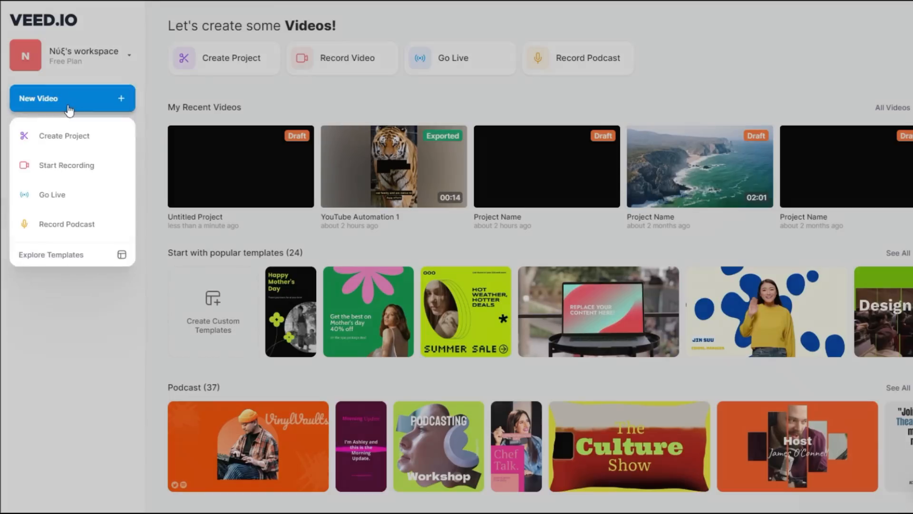
click(69, 143)
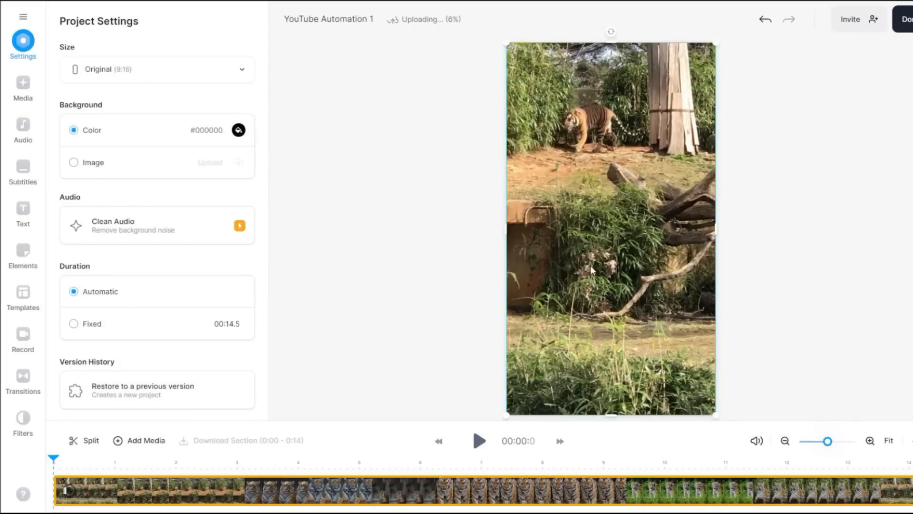
click(22, 170)
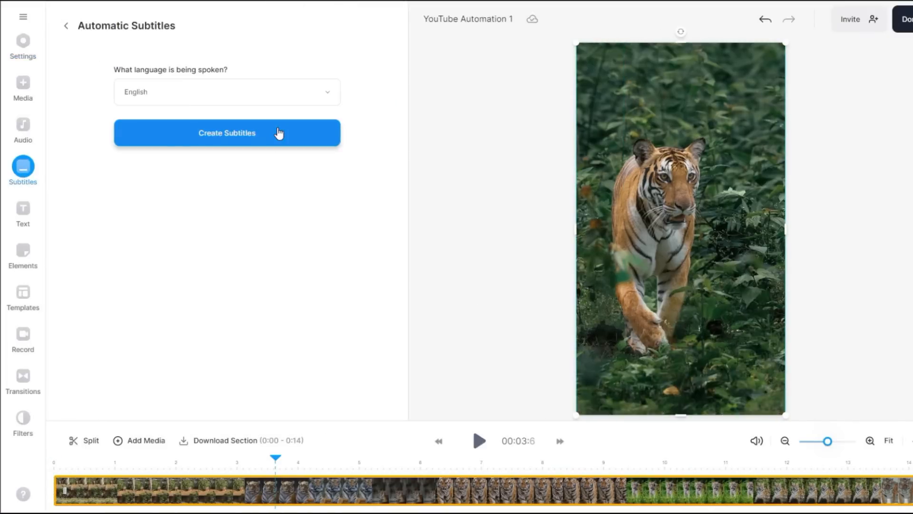
click(278, 134)
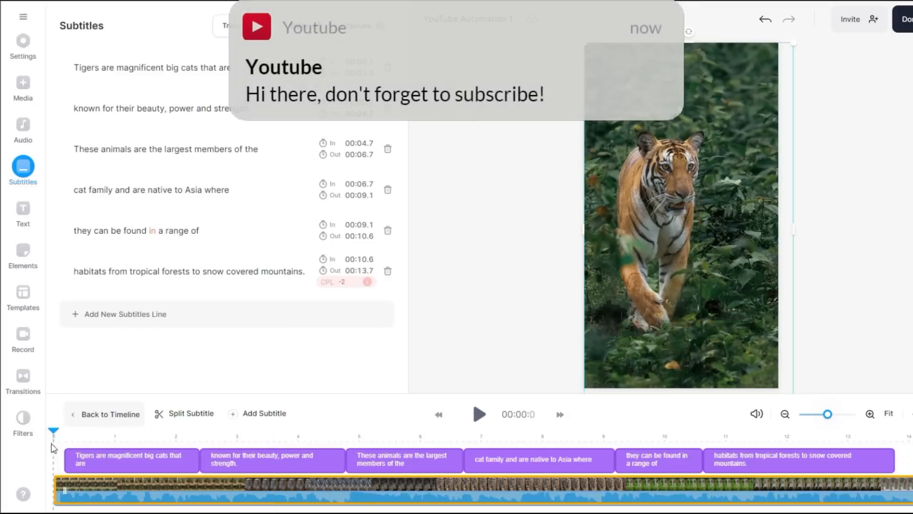
- Preview the generated subtitles and look through their preset styles, fonts, and background color choices
click(477, 413)
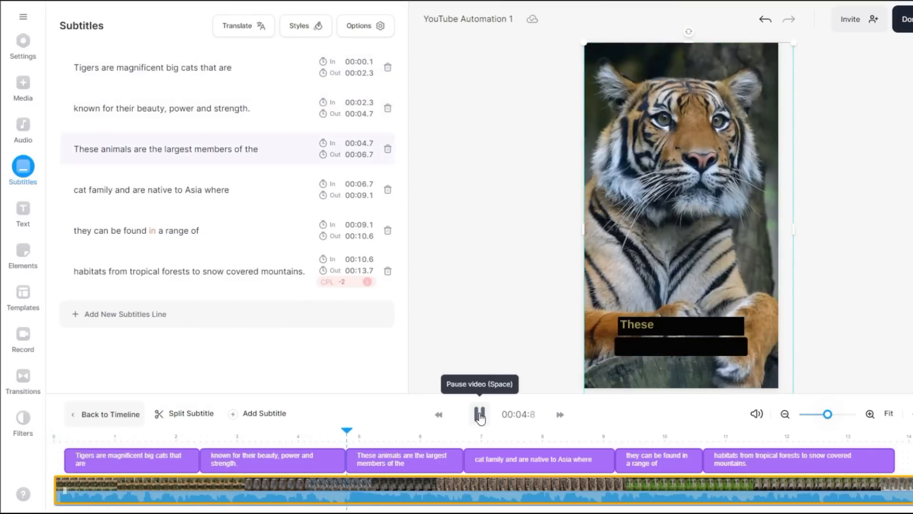
click(479, 414)
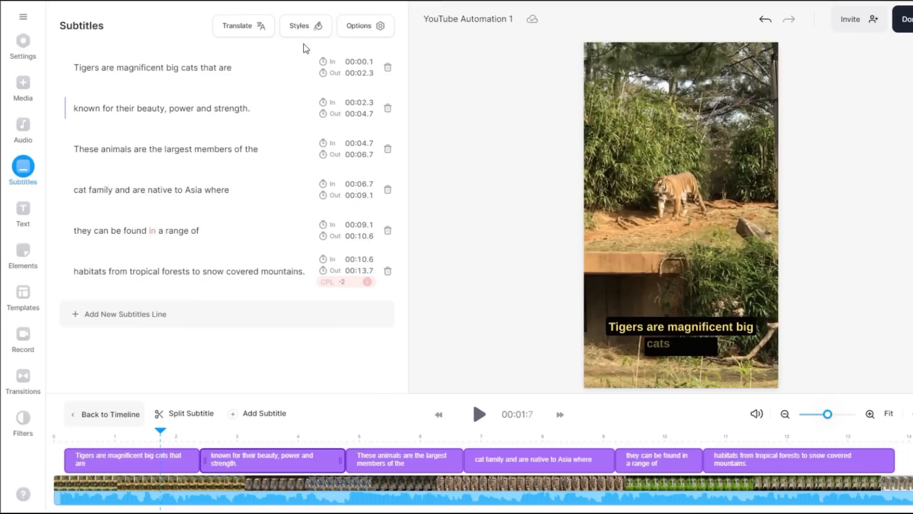
click(303, 29)
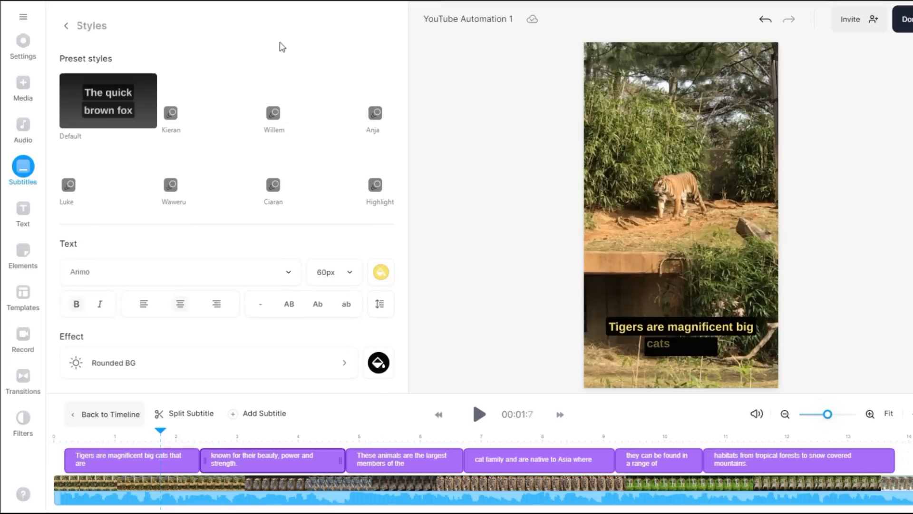
click(200, 277)
click(201, 278)
click(203, 277)
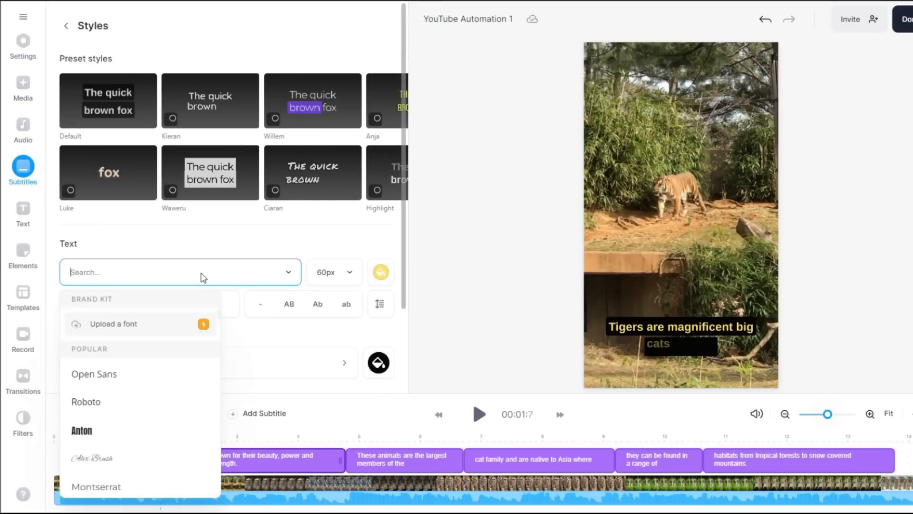
click(232, 280)
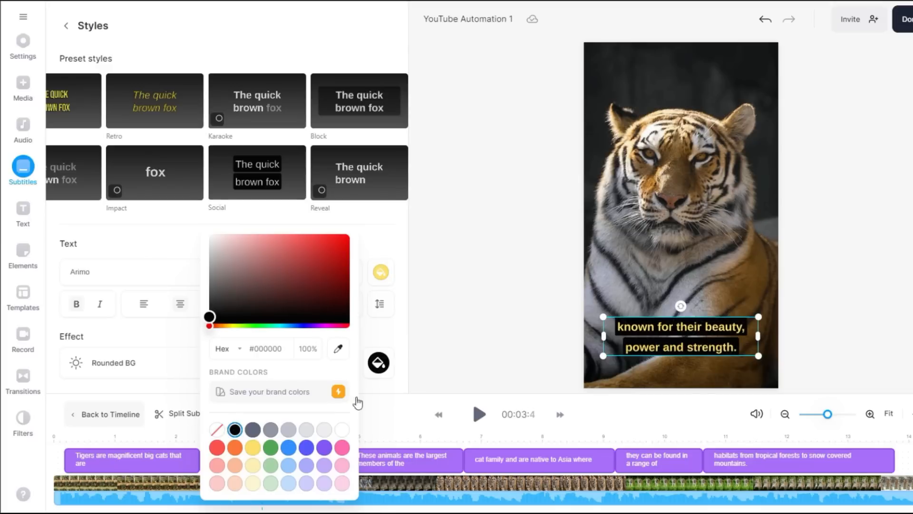
click(465, 364)
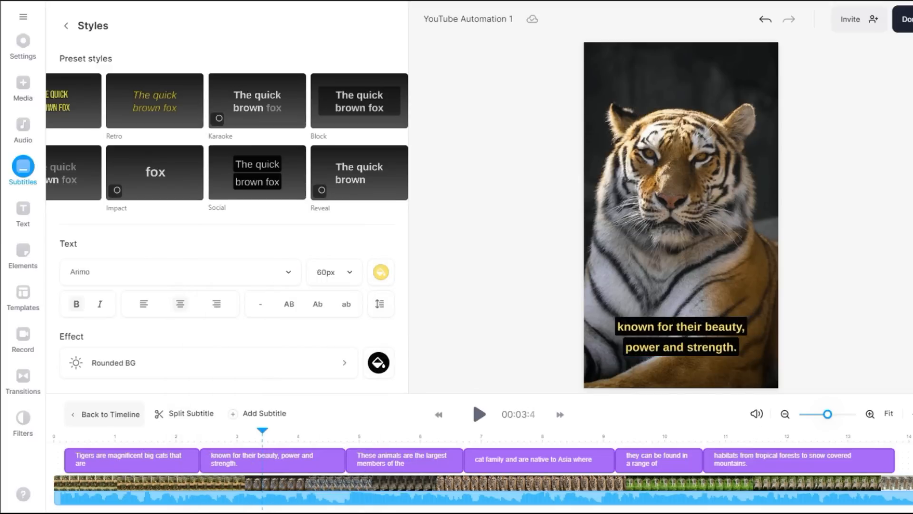
- Replay the video from the start to check the subtitles and inspect the start edge of the second subtitle block
drag(262, 431, 64, 451)
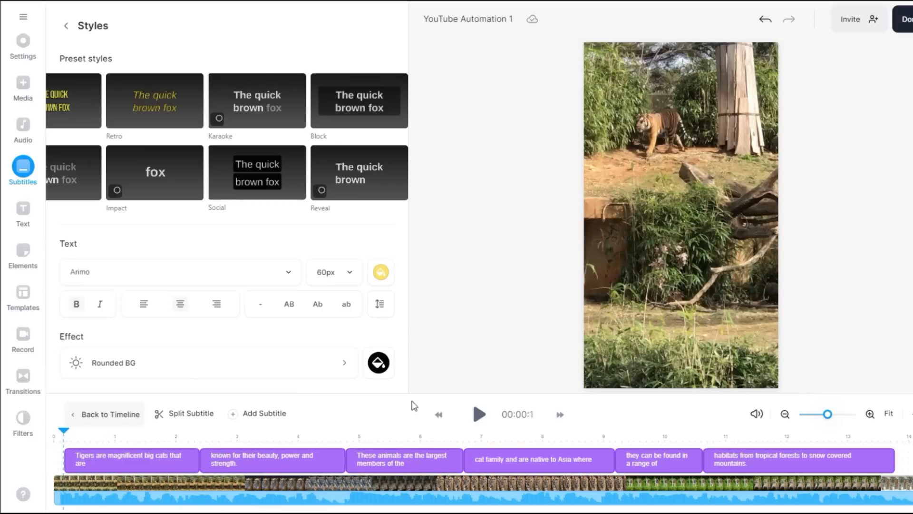
click(484, 415)
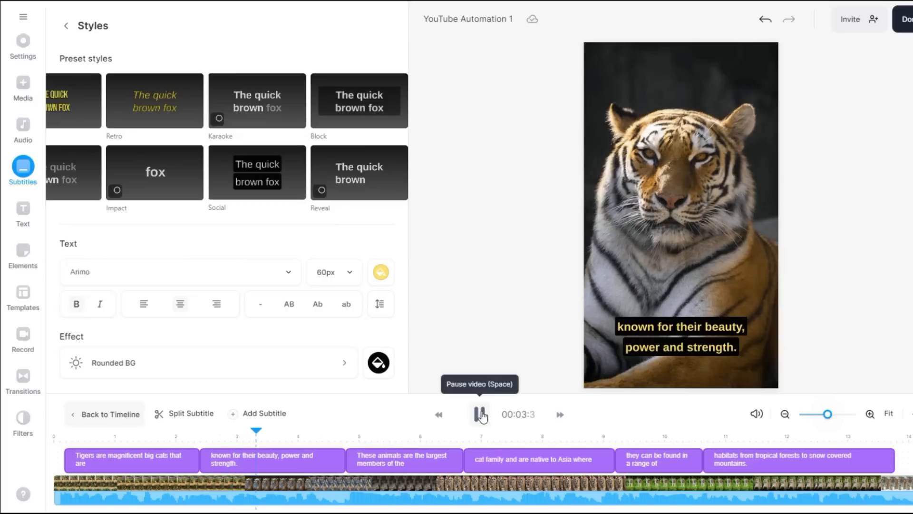
click(480, 415)
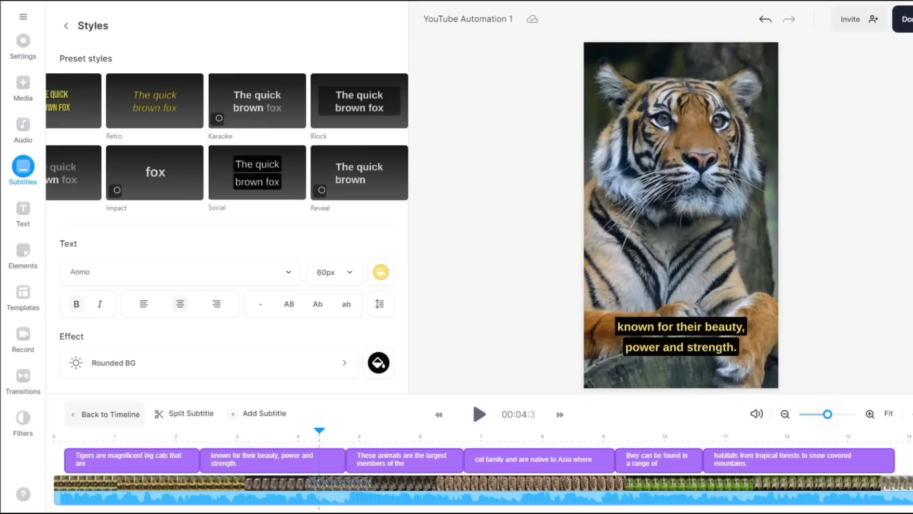
click(214, 468)
drag(200, 458, 193, 461)
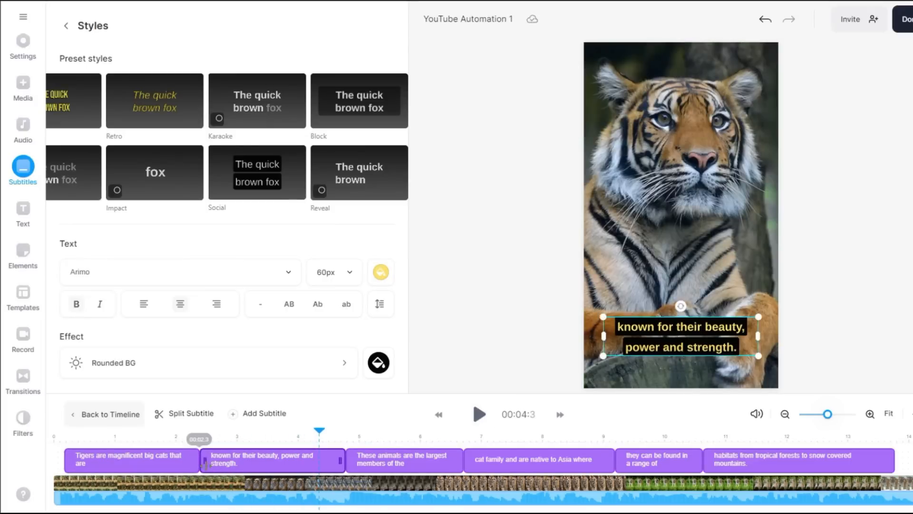
- Export the subtitled video and open its download format choices
click(902, 19)
click(825, 182)
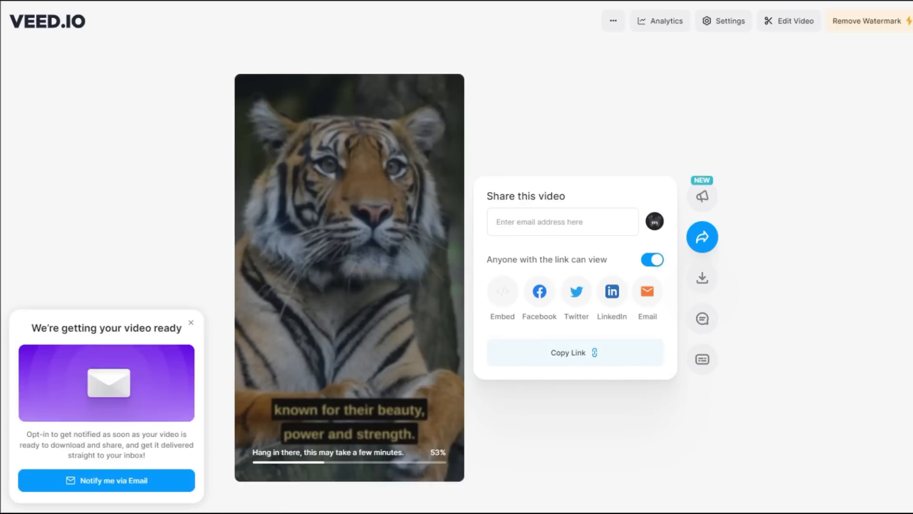
click(702, 278)
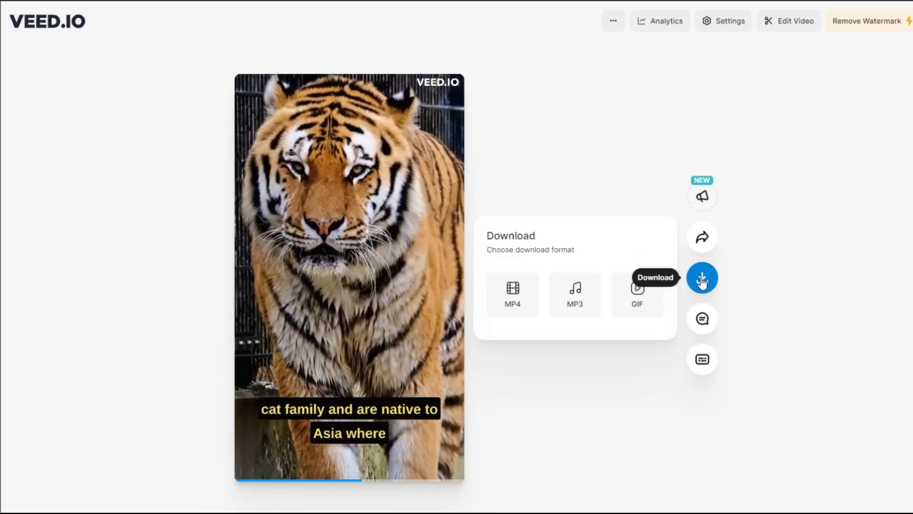